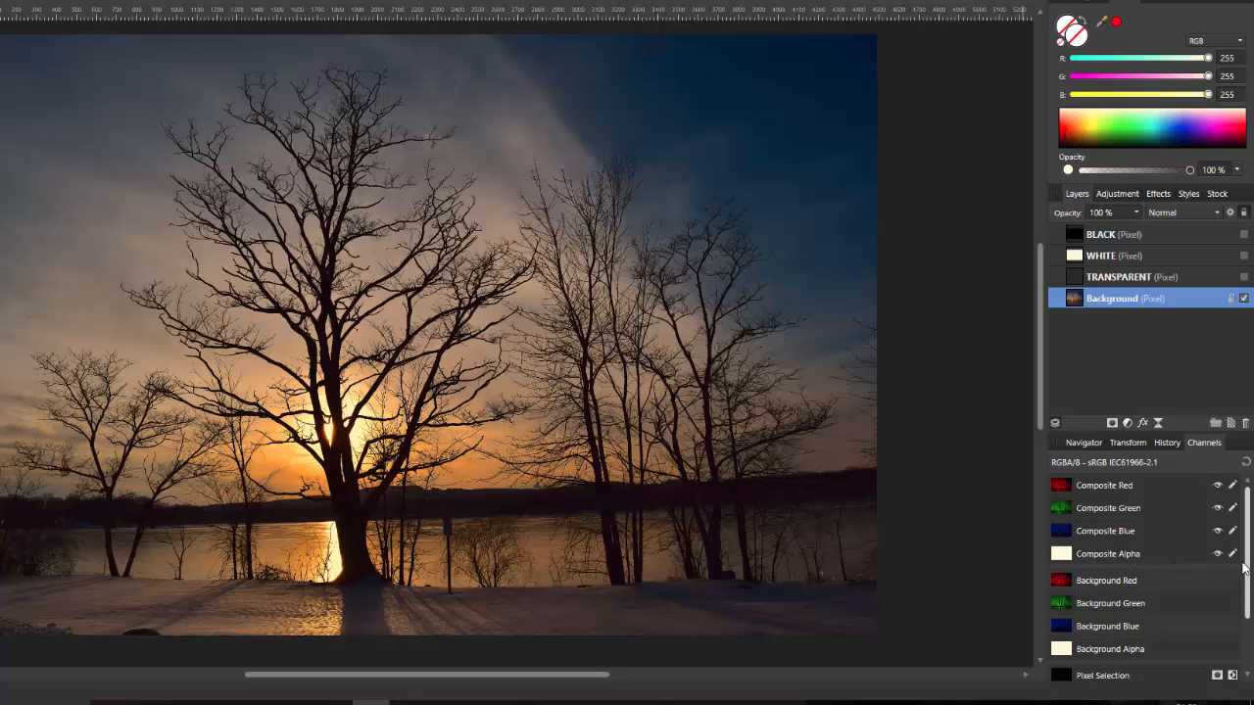
Show the TRANSPARENT layer and load Spare ChannelRED into its Red channel
scroll(1250, 544, down, 3)
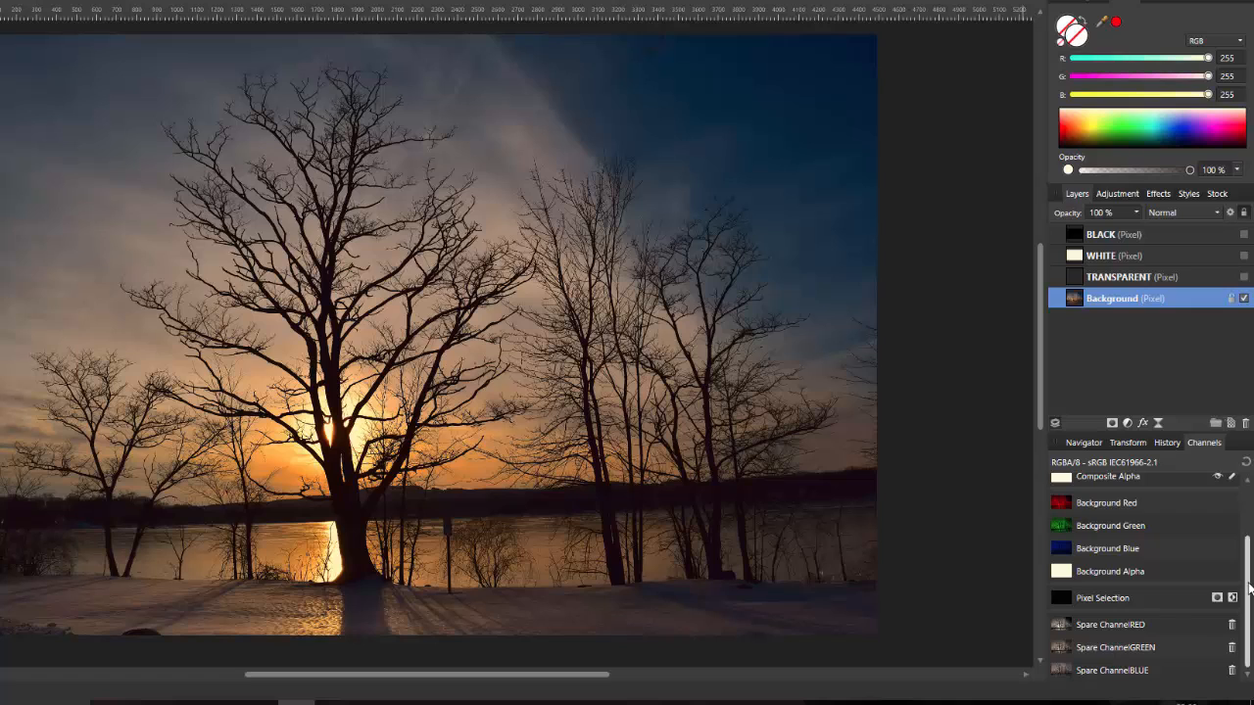
scroll(1250, 588, up, 2)
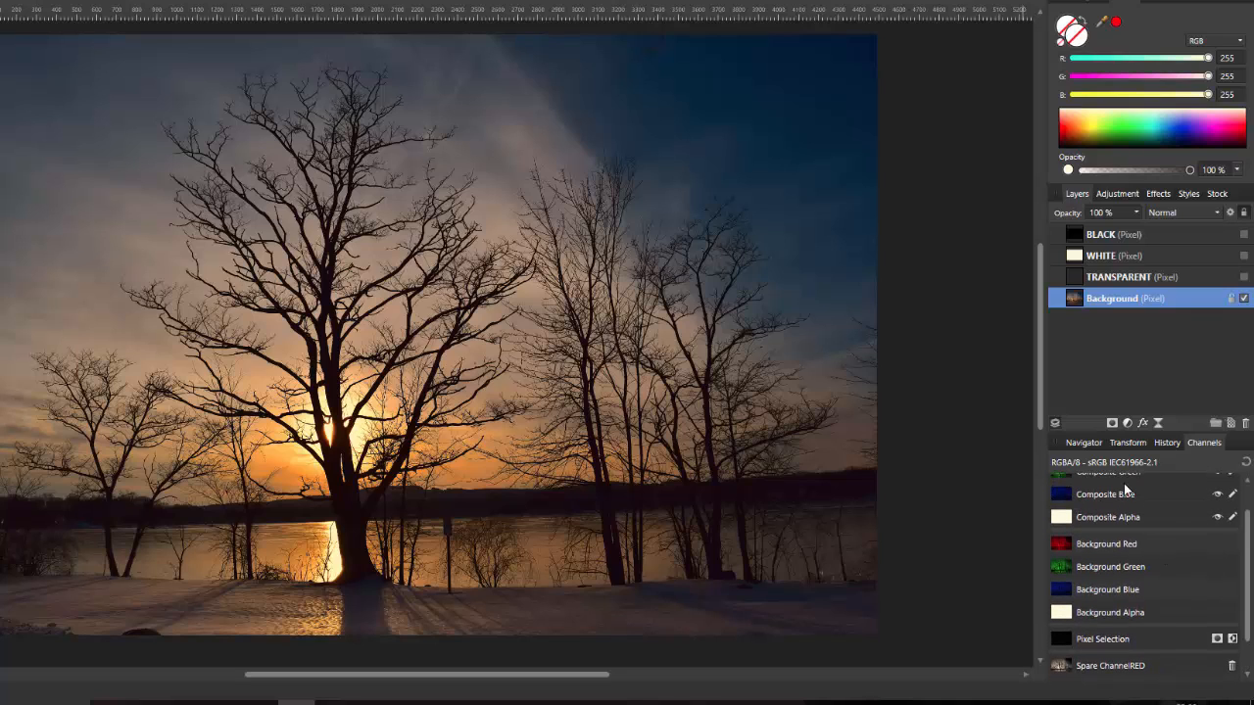
scroll(1247, 505, up, 2)
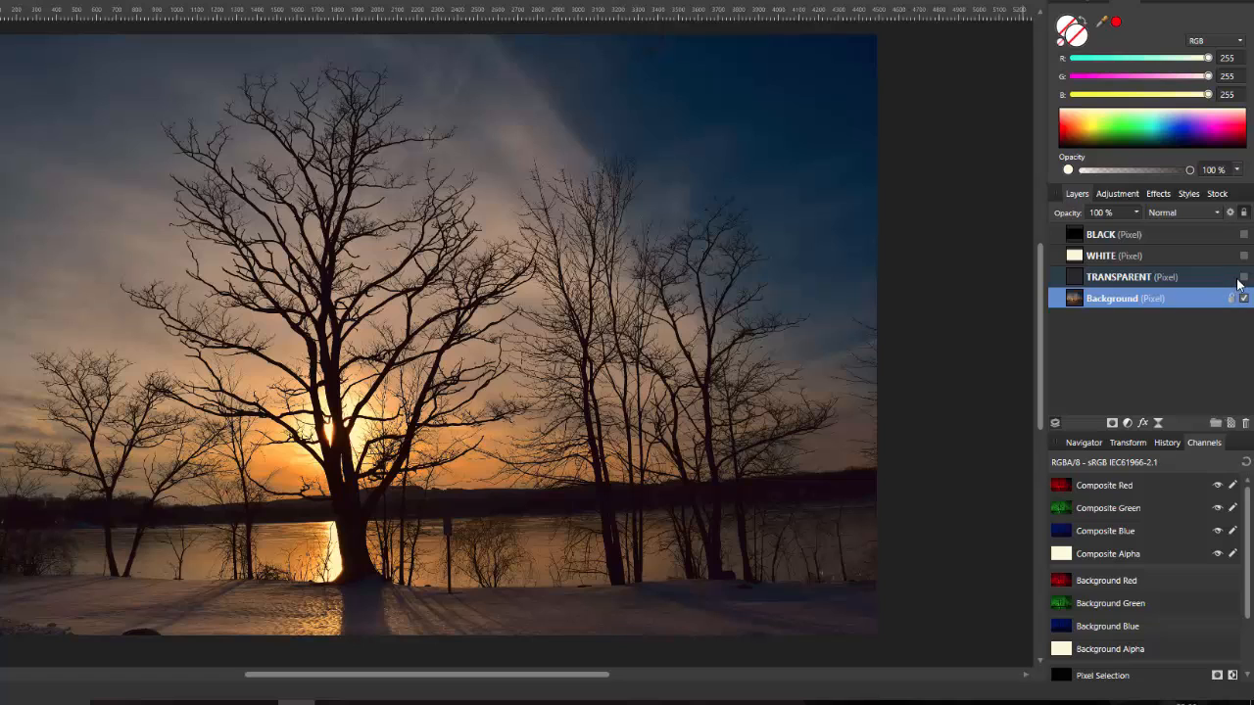
click(1198, 278)
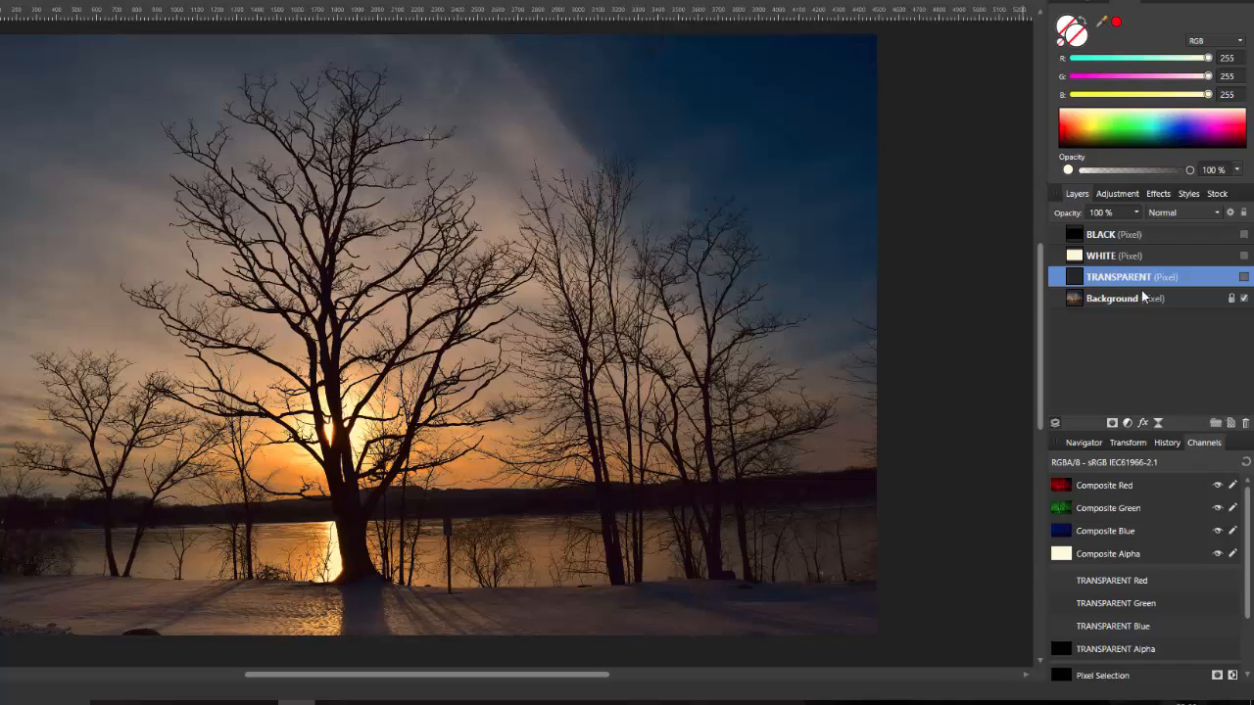
click(1244, 277)
drag(1250, 516, 1250, 565)
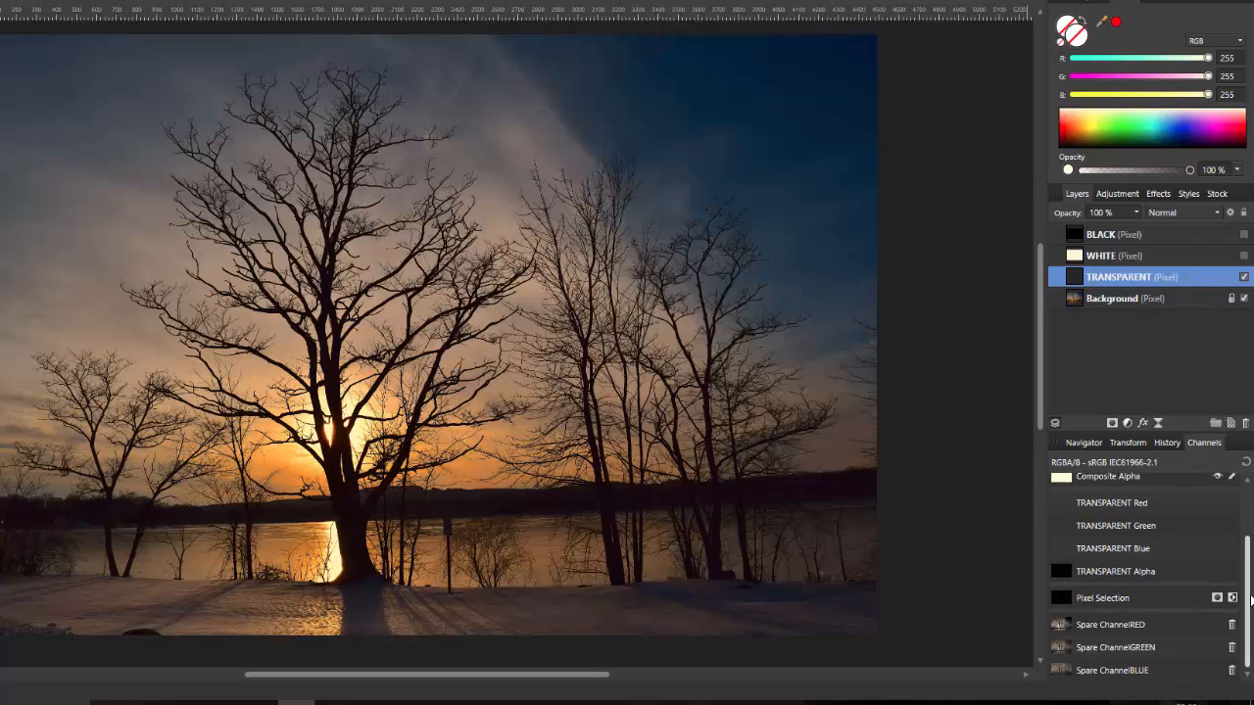
right_click(1119, 627)
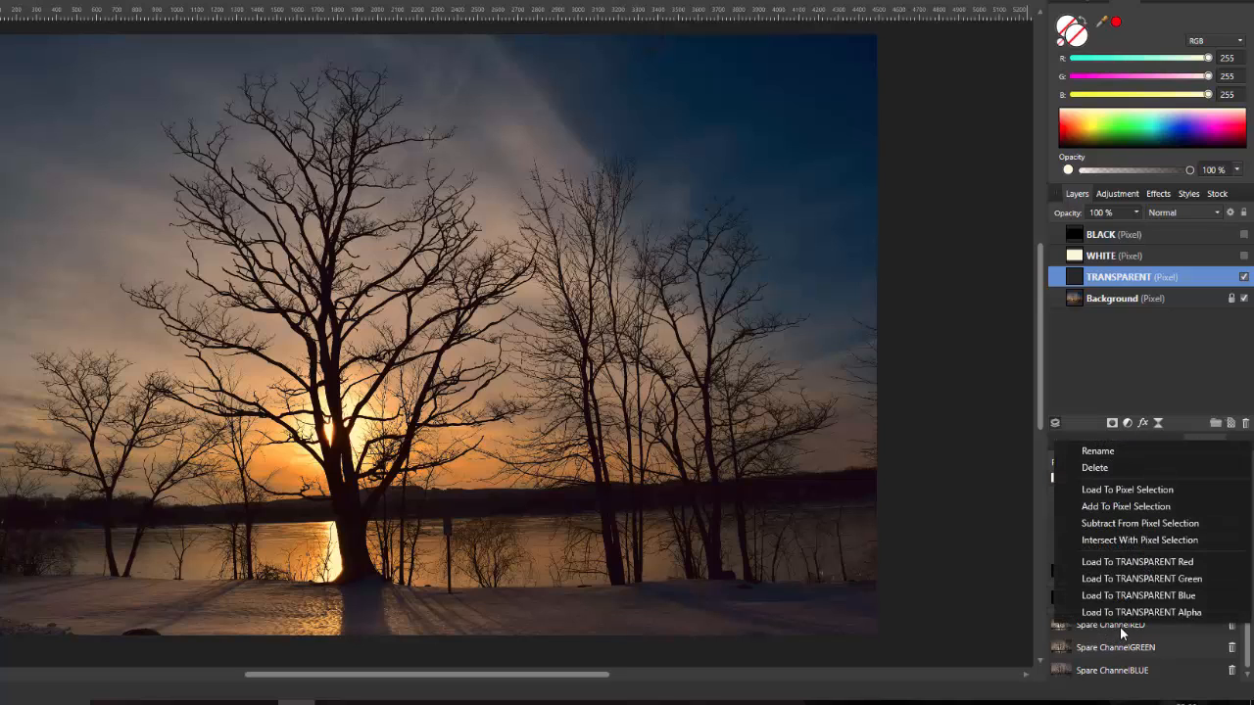
click(1137, 563)
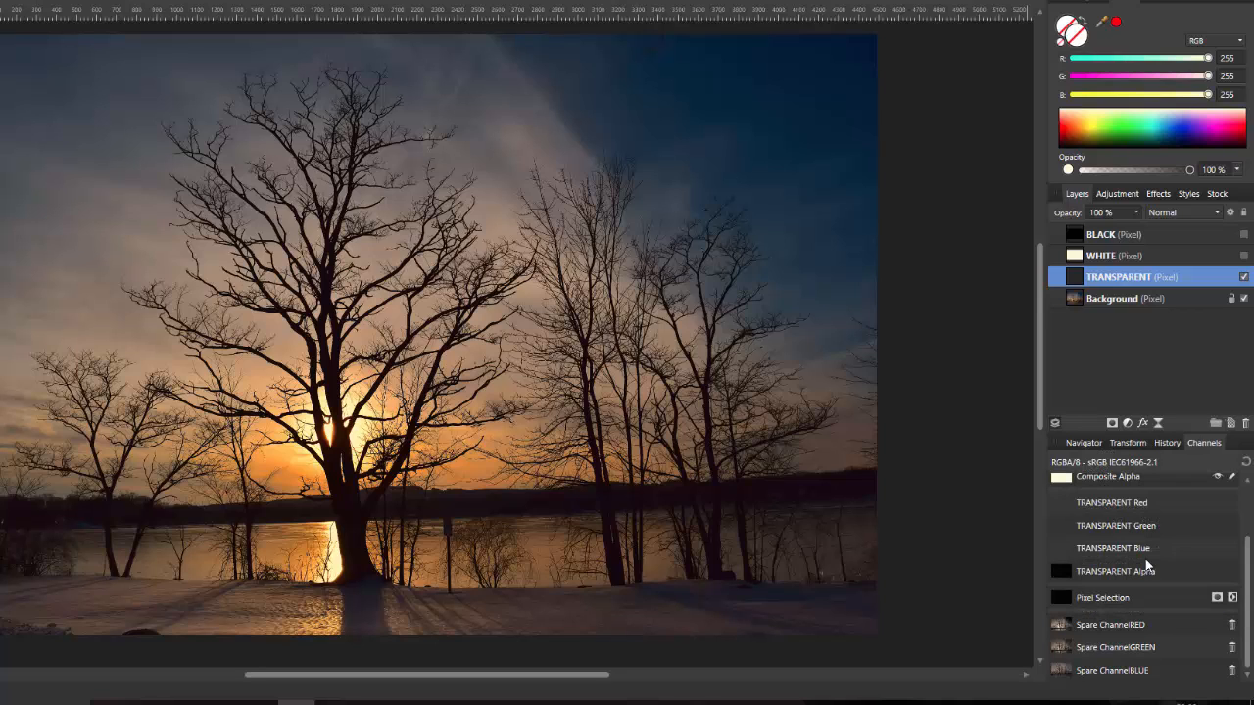
Hide the Background layer, and load Spare ChannelGREEN and Spare ChannelBLUE into the TRANSPARENT layer's Green and Blue channels
click(1244, 299)
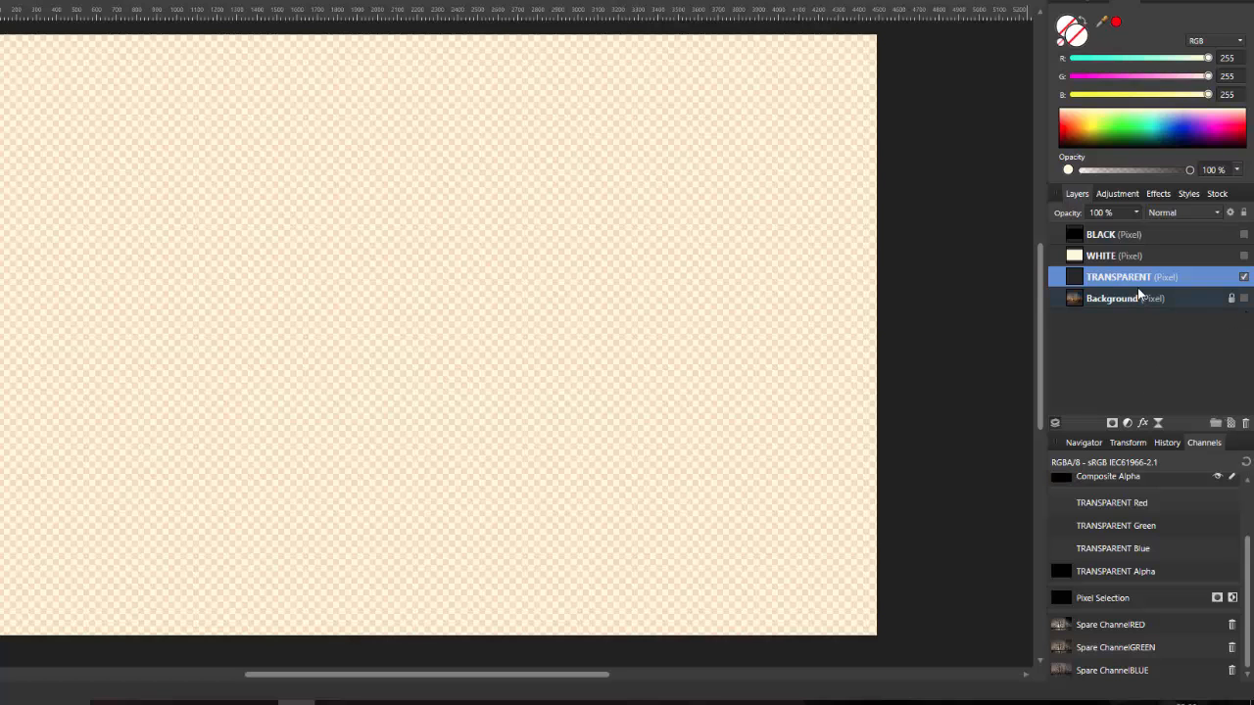
right_click(1116, 648)
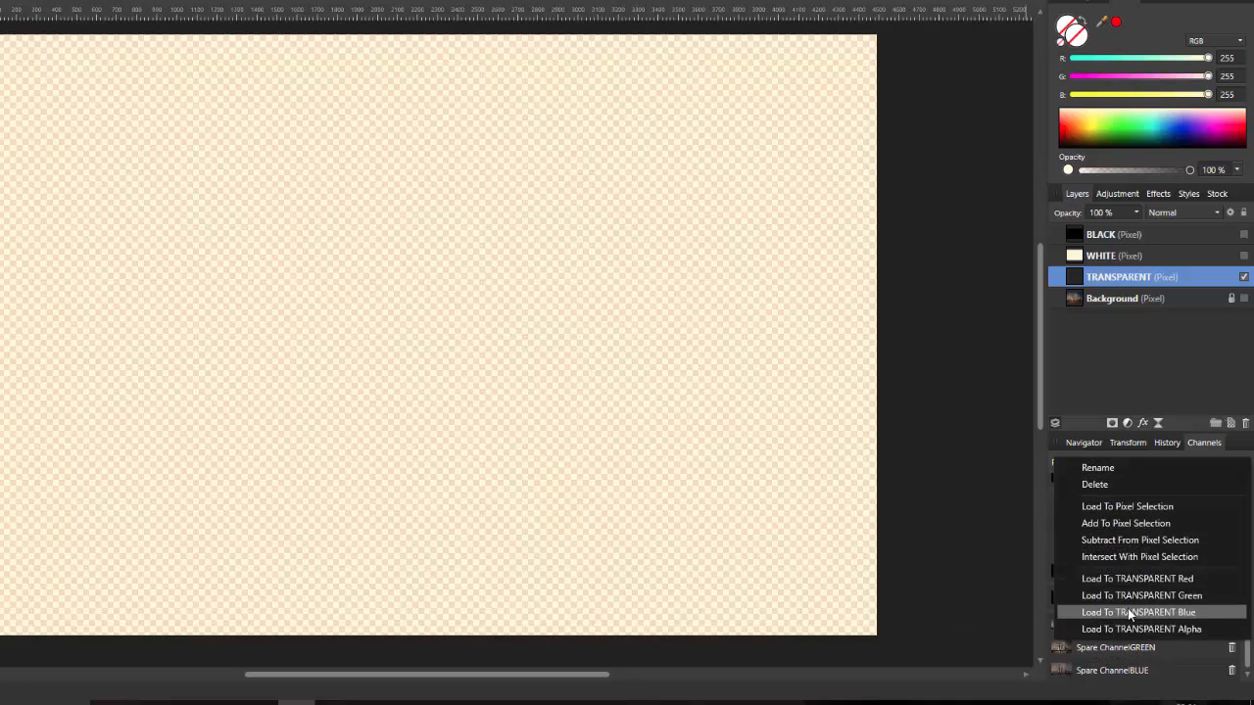
click(1133, 601)
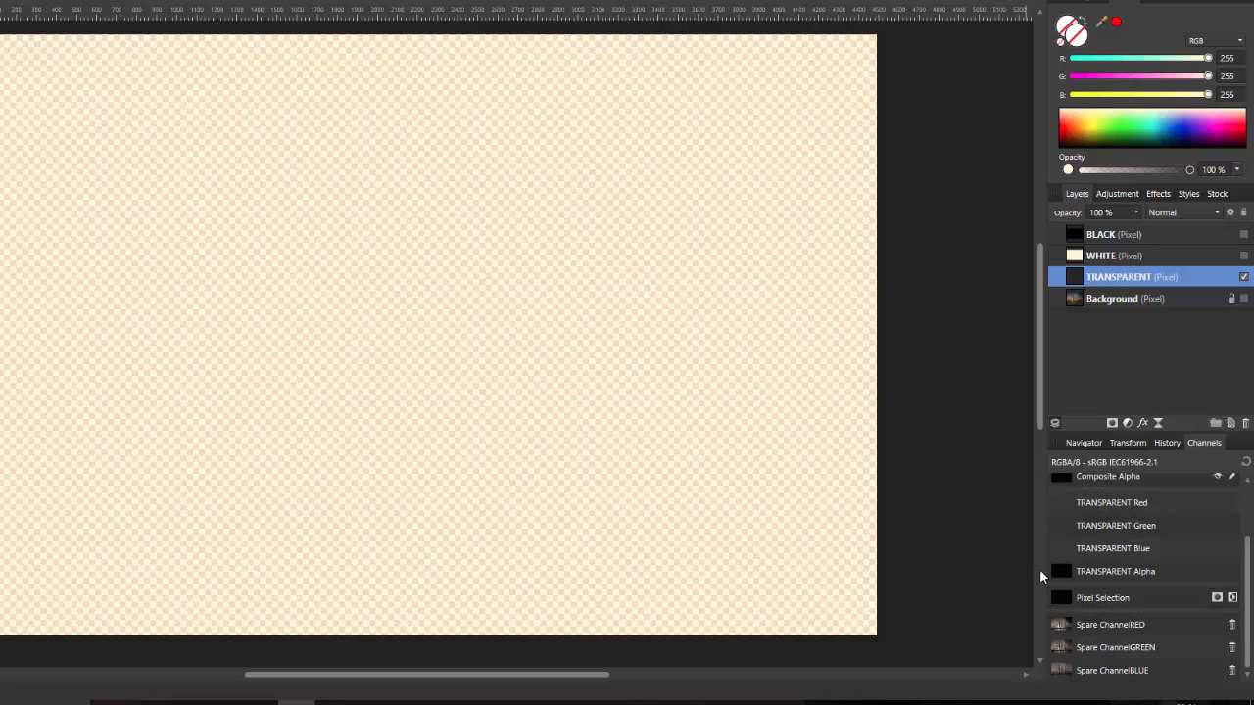
right_click(1115, 674)
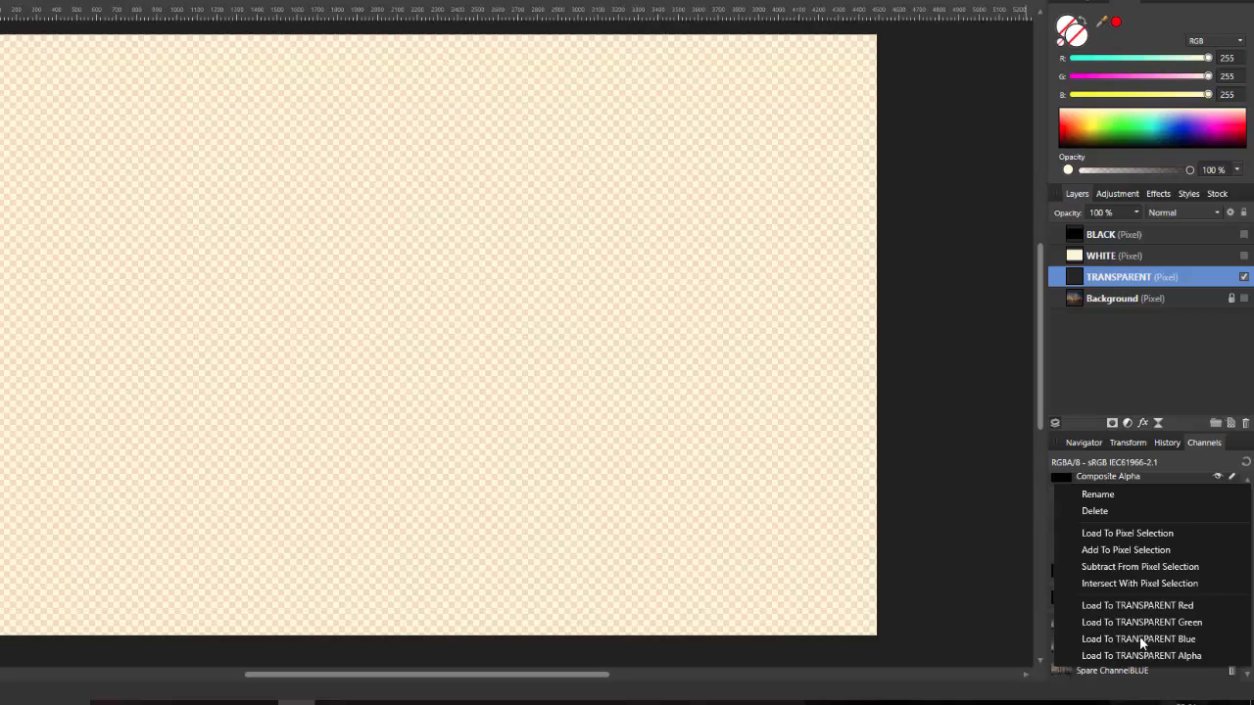
click(1138, 643)
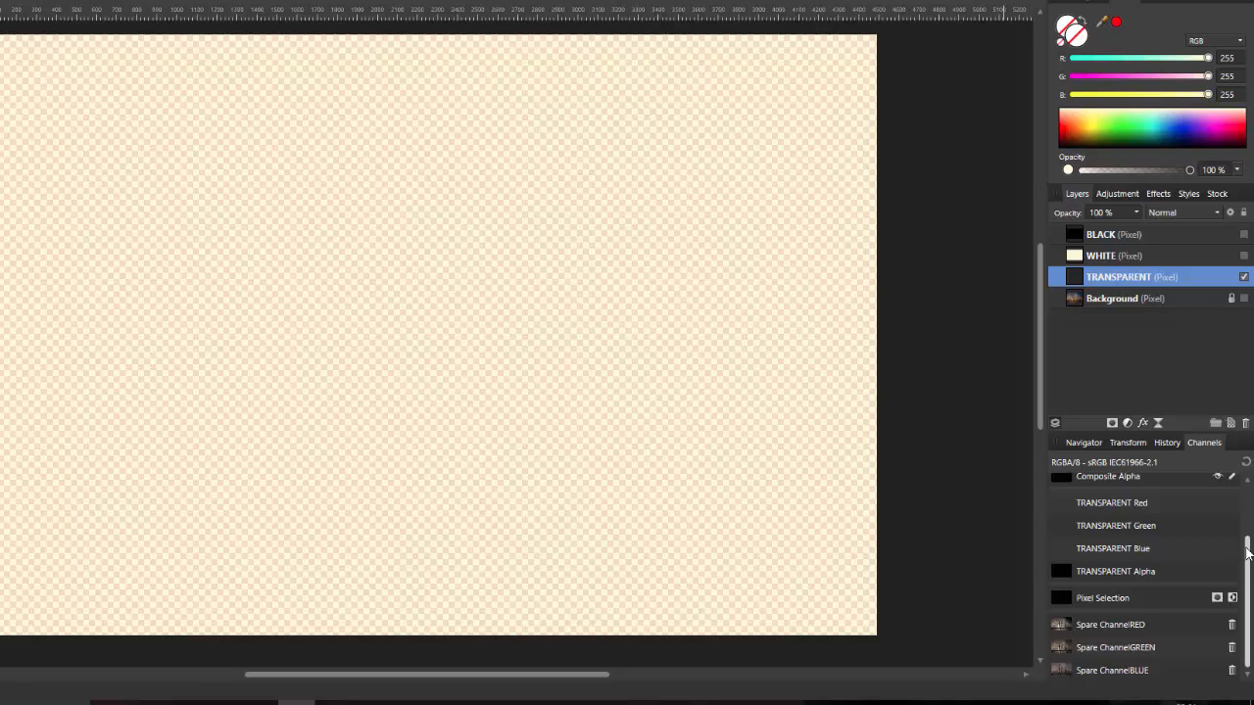
scroll(1251, 558, up, 2)
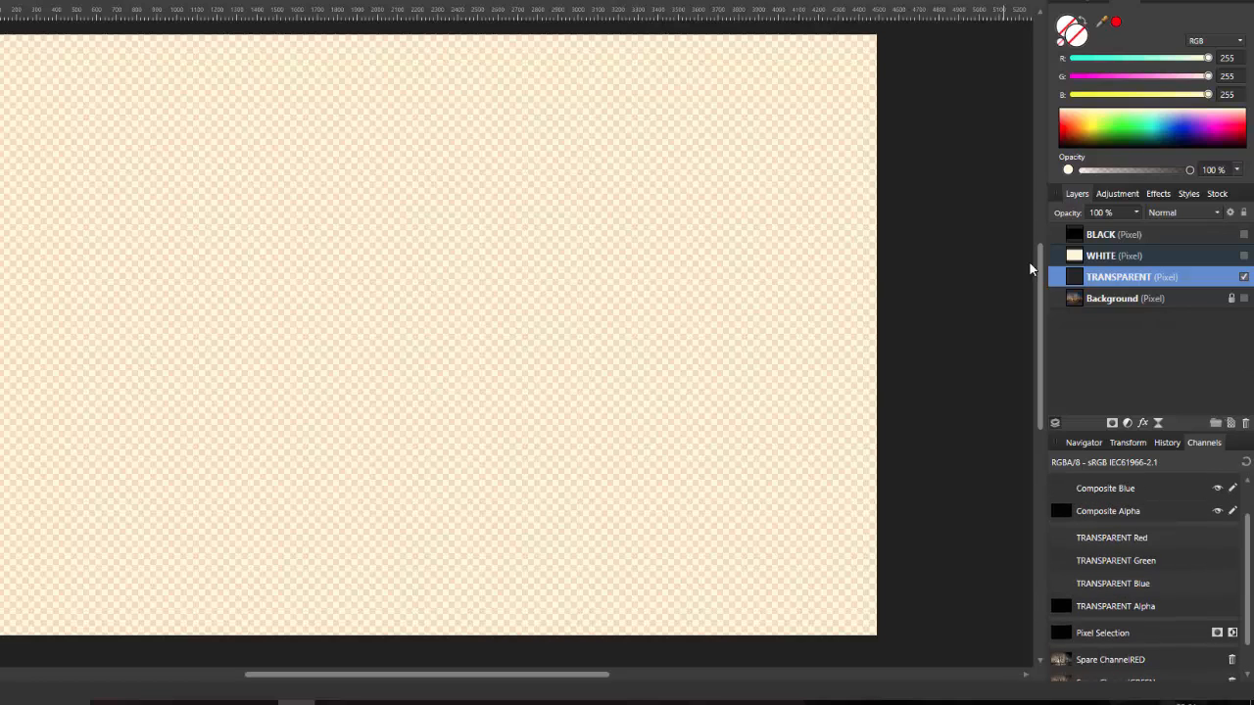
Hide the TRANSPARENT layer and make the WHITE layer active and visible
click(1243, 278)
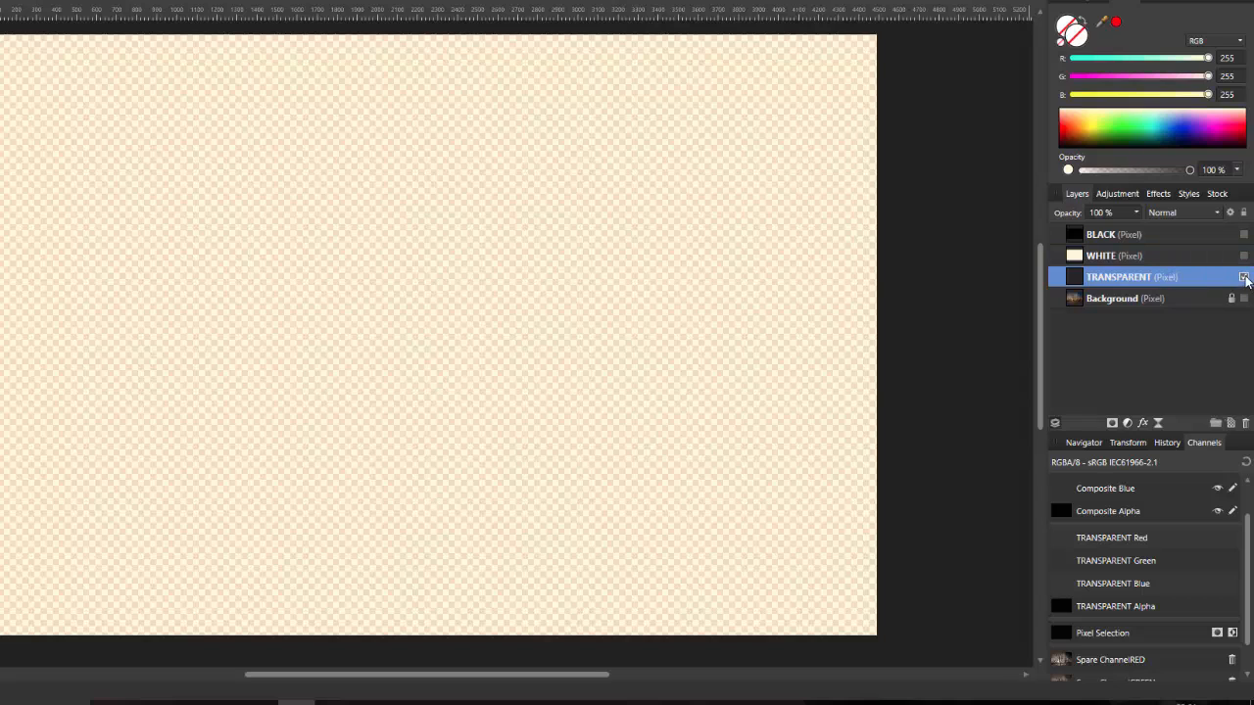
click(1166, 255)
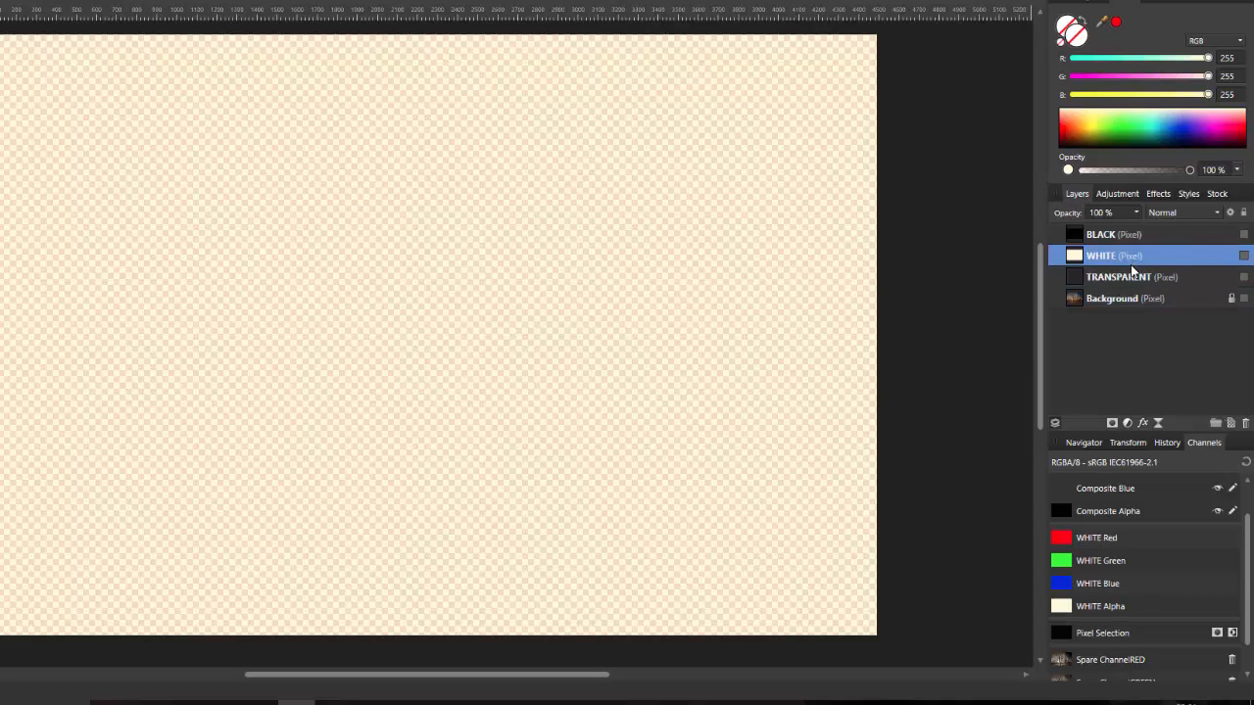
click(1243, 255)
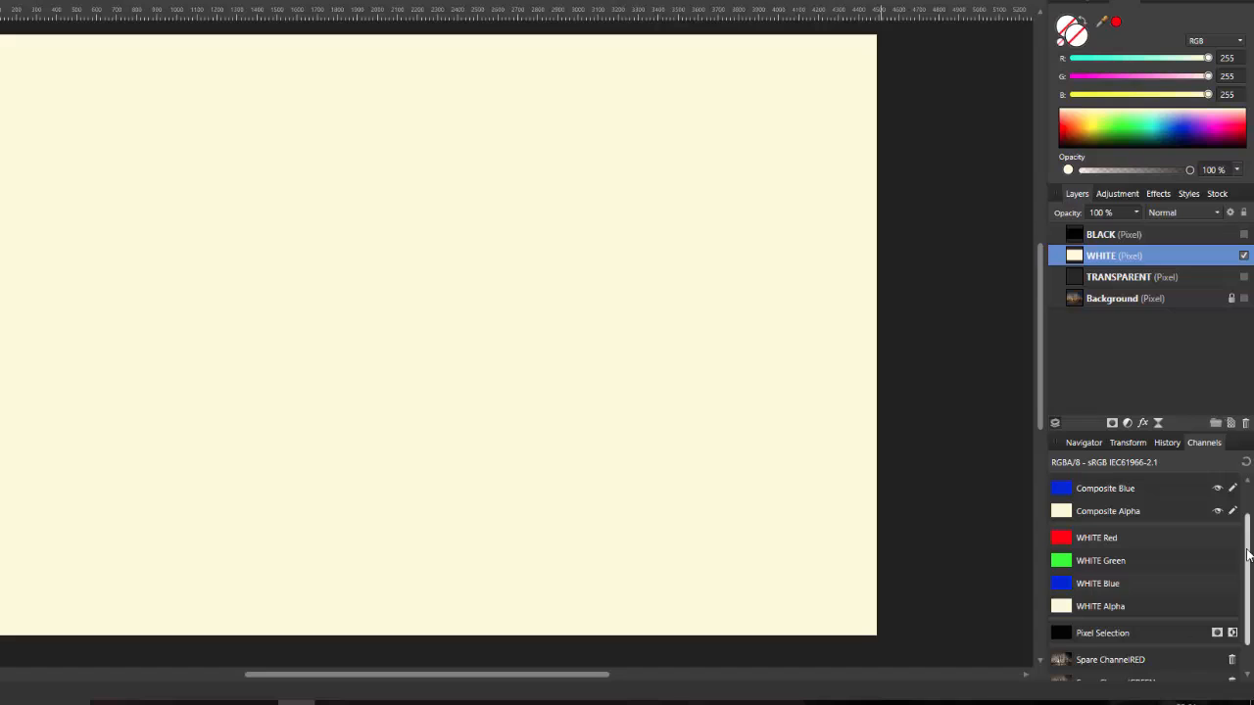
scroll(1146, 578, down, 1)
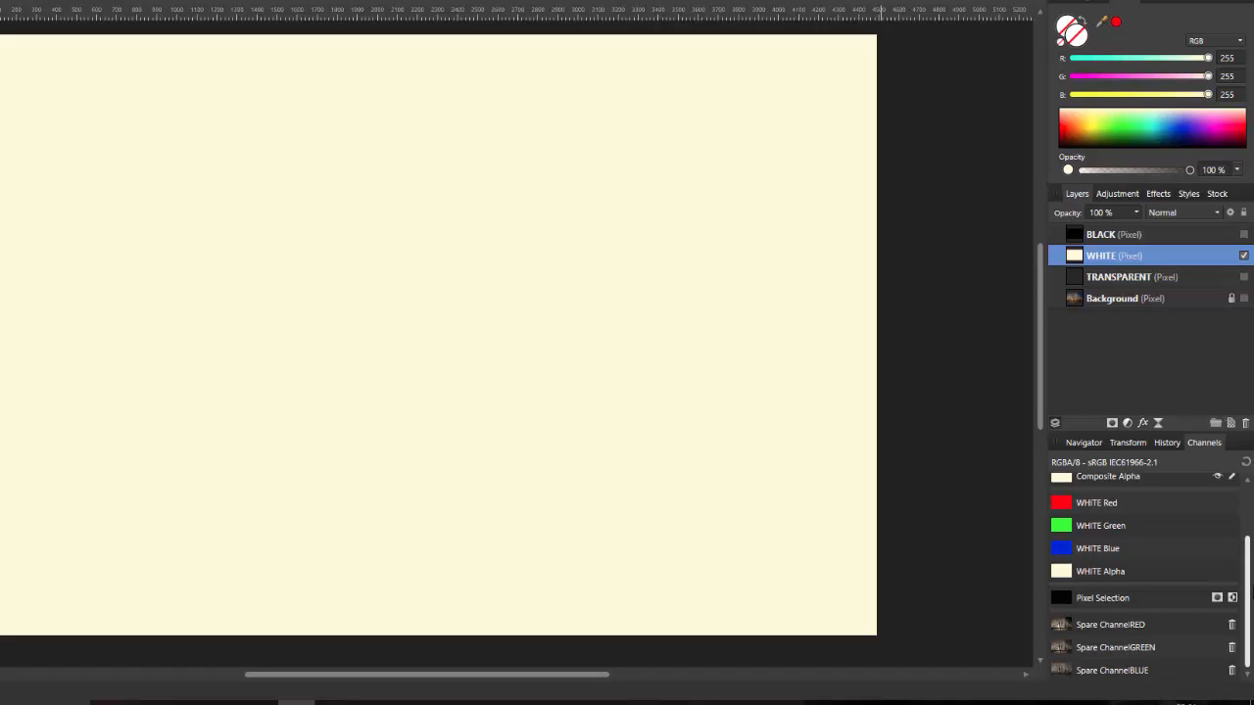
Load the spare RED, GREEN and BLUE channels into the matching Red, Green and Blue channels of the WHITE layer
right_click(1124, 624)
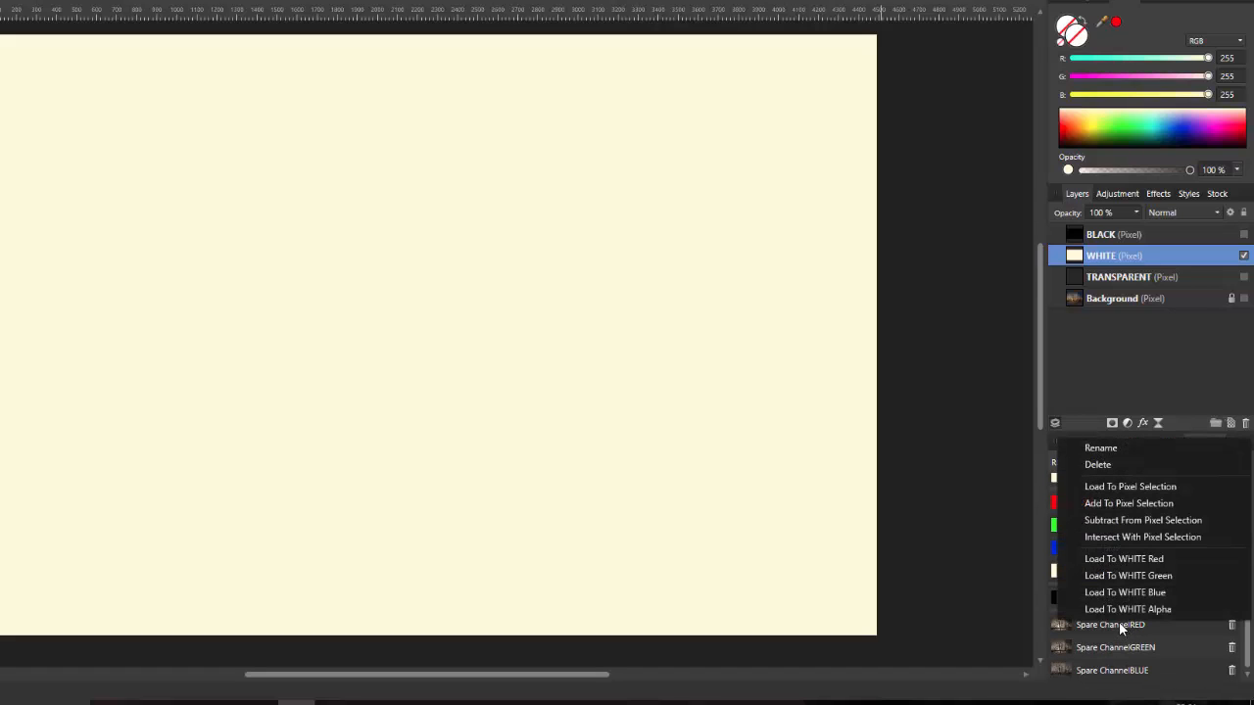
click(1126, 561)
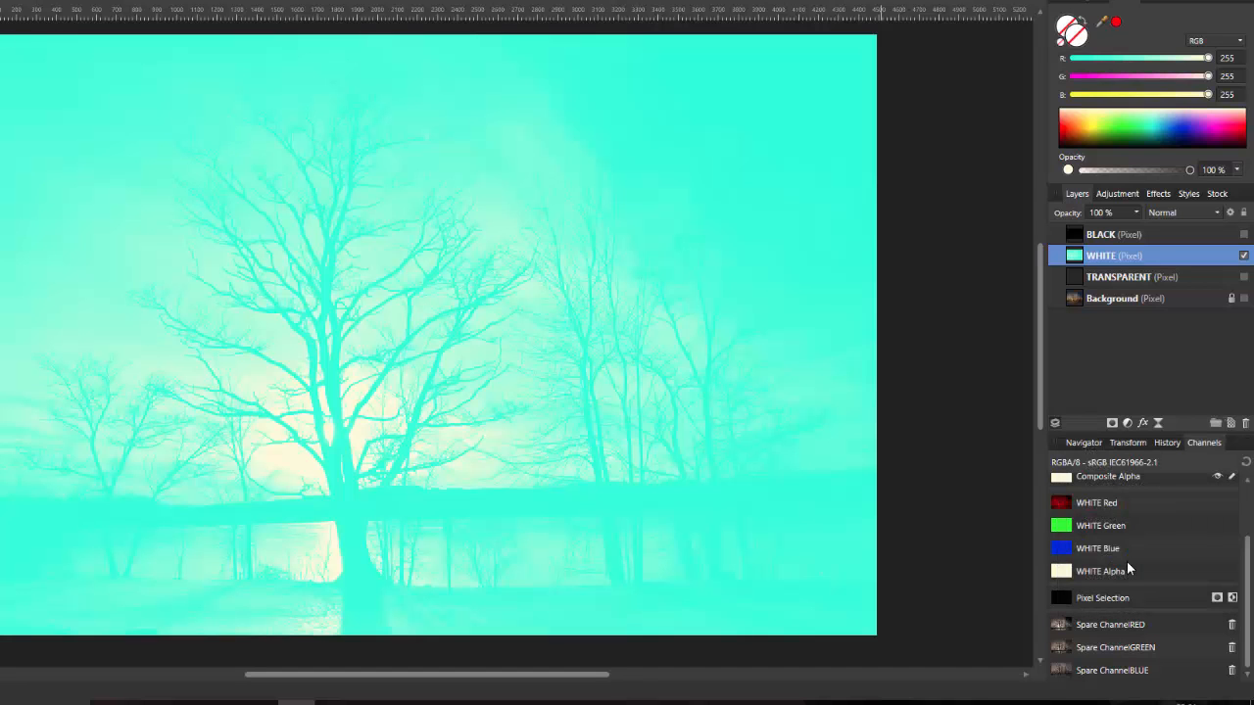
right_click(1117, 655)
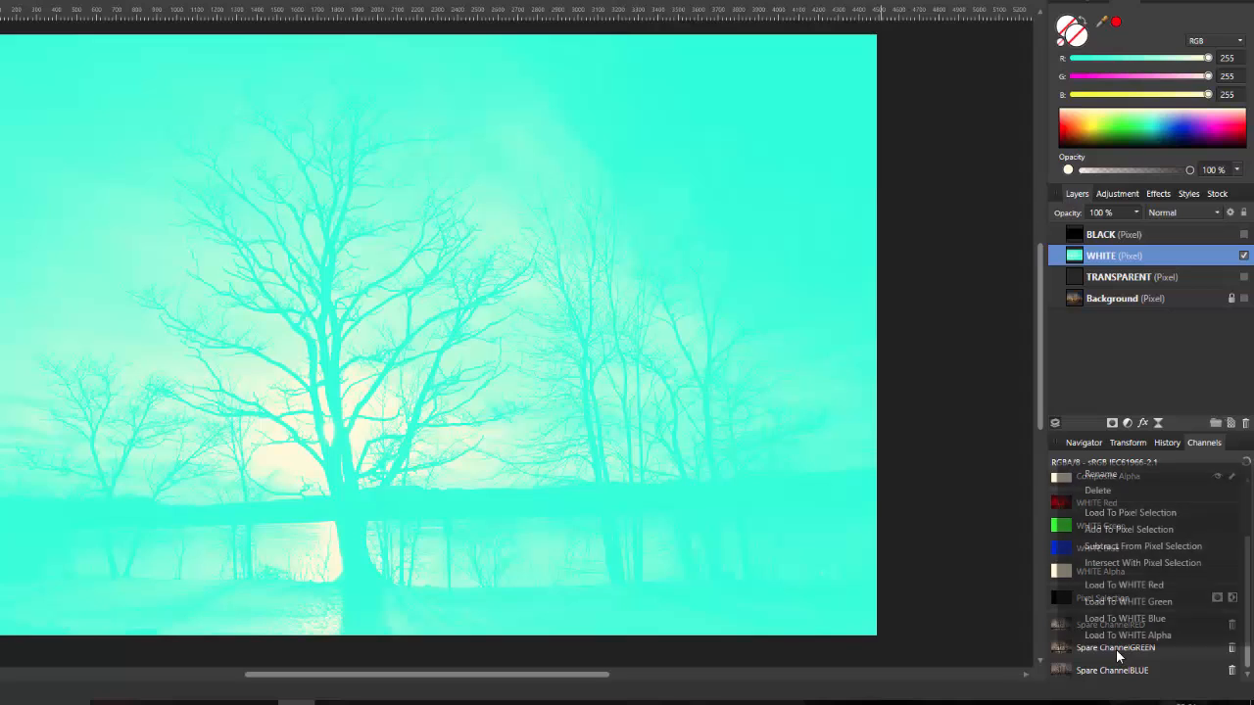
click(1141, 601)
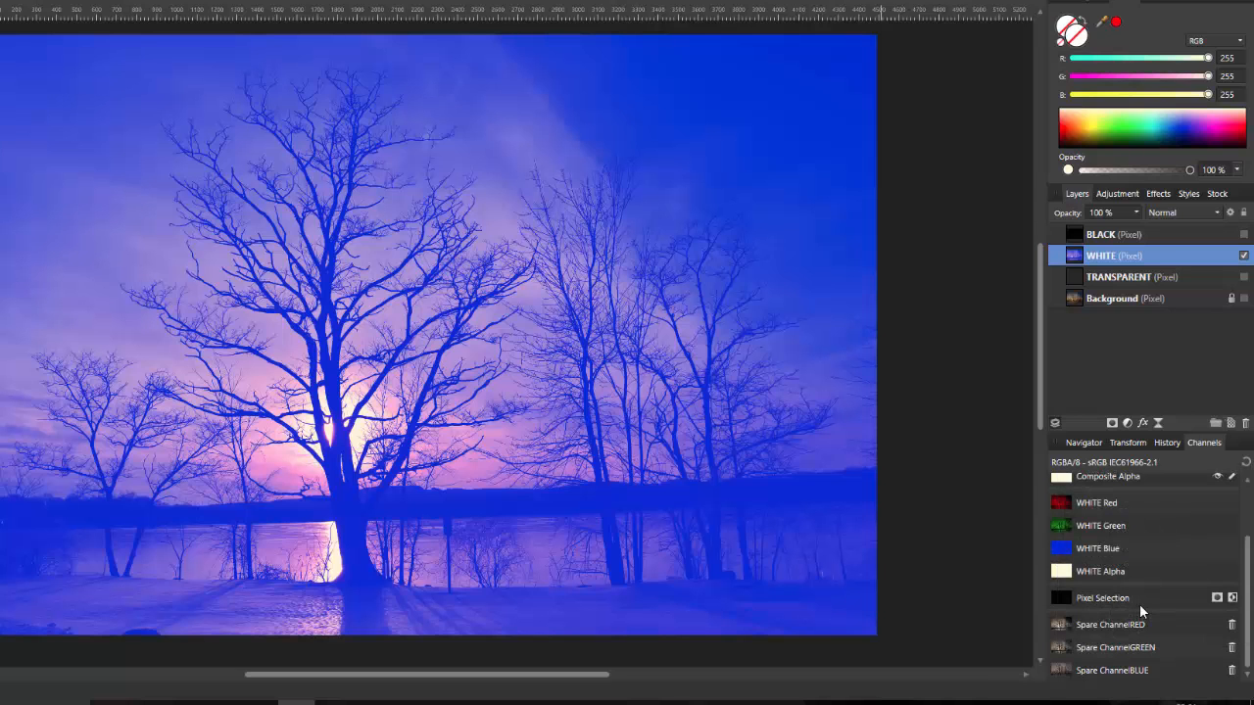
right_click(1118, 673)
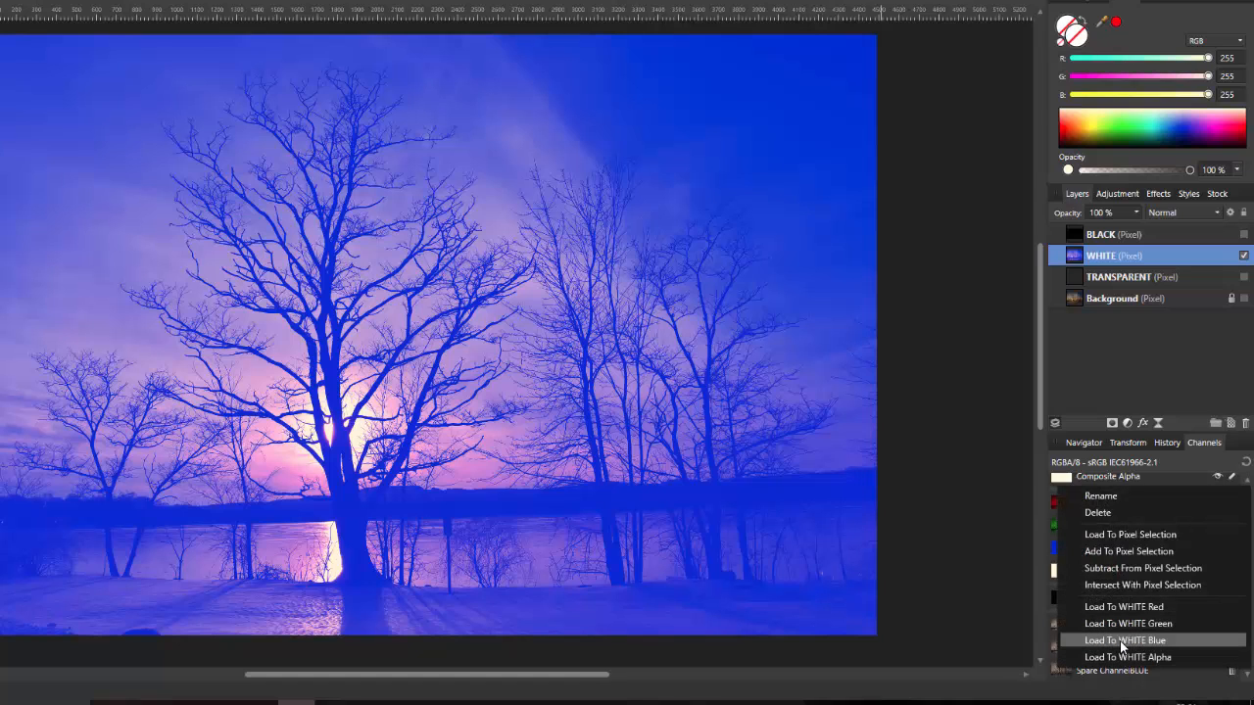
click(1119, 640)
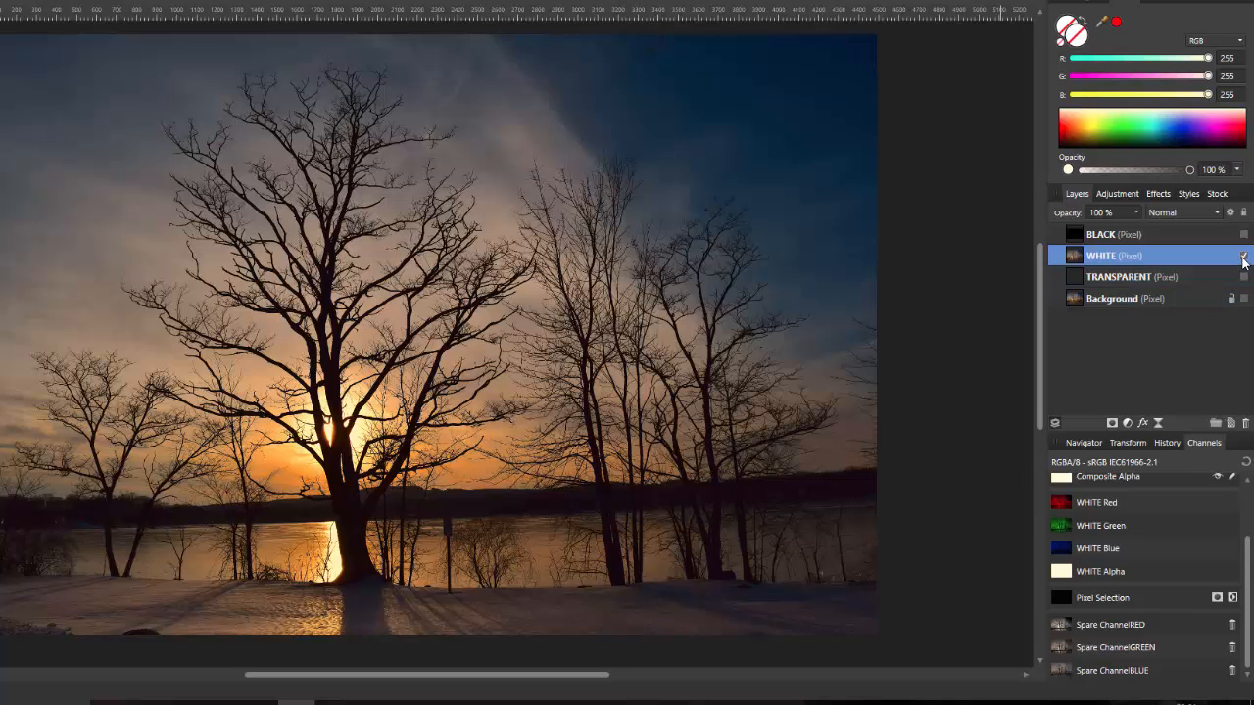
Compare the WHITE layer with the Background photo by switching their visibility
click(1243, 256)
click(1244, 298)
click(1243, 256)
click(1243, 255)
Hide the WHITE layer and make the BLACK layer active and visible
click(1244, 255)
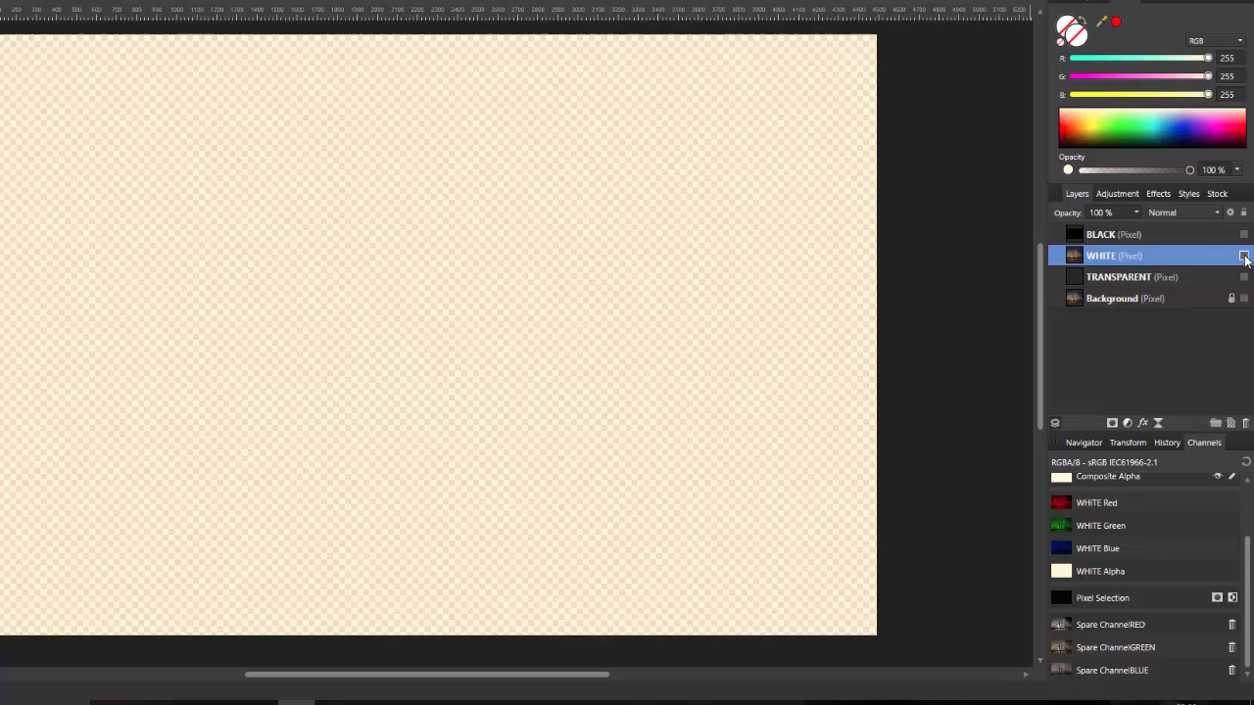
click(1215, 239)
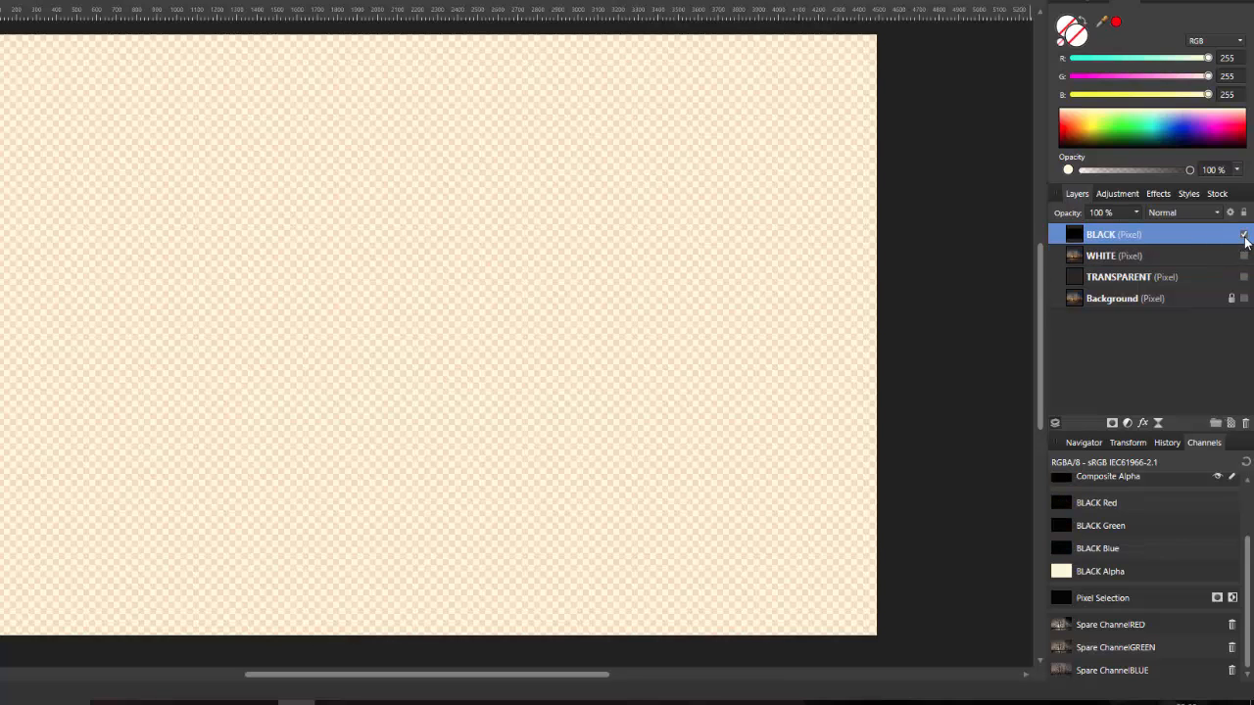
click(1243, 236)
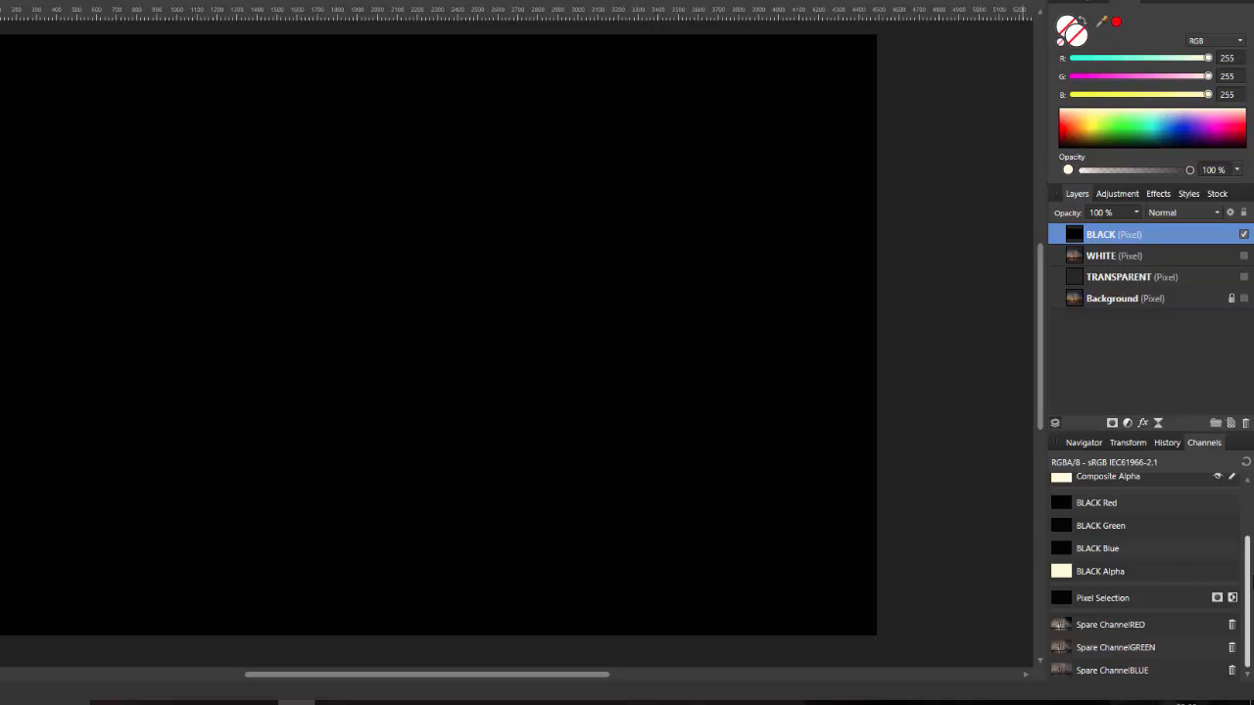
Load the spare RED, GREEN and BLUE channels into the matching Red, Green and Blue channels of the BLACK layer
right_click(1111, 625)
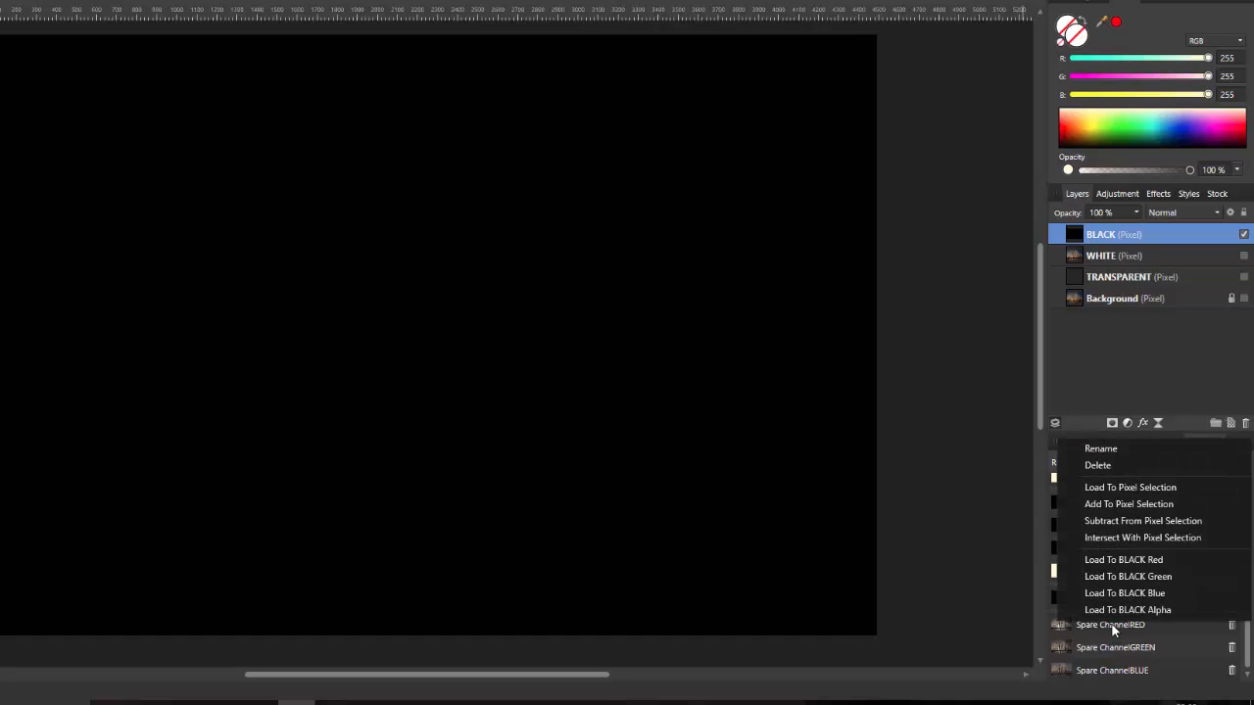
click(1138, 561)
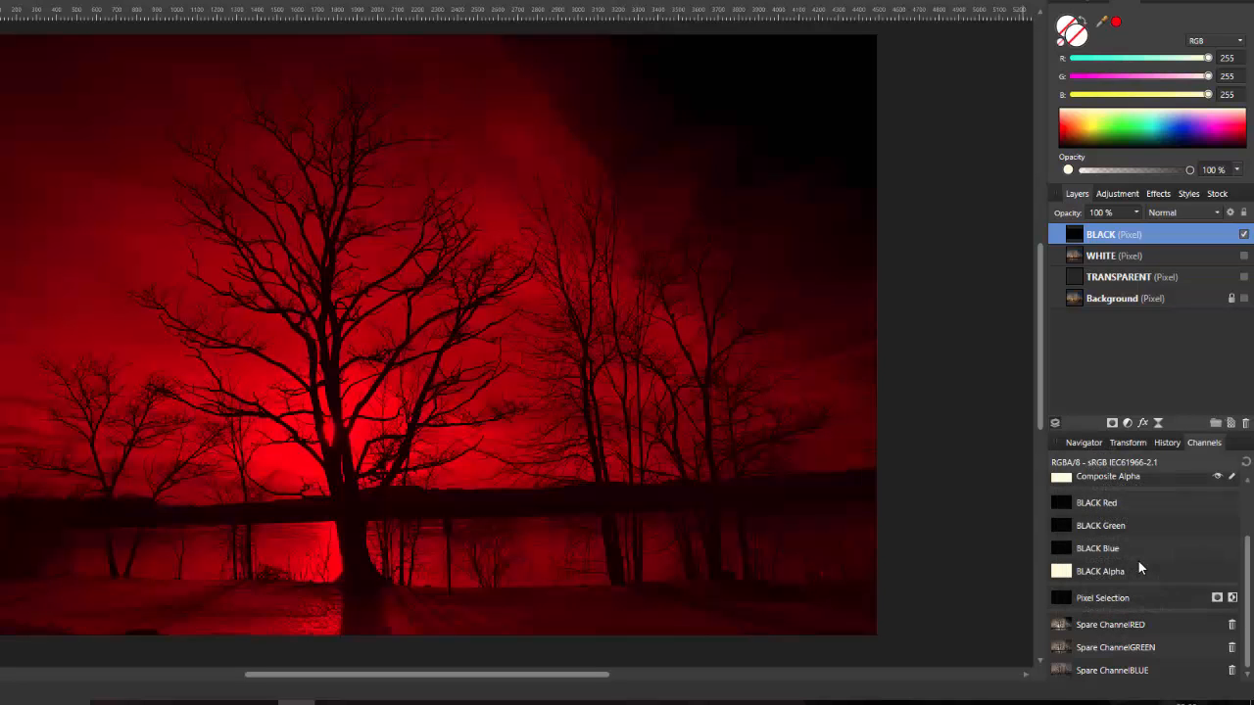
right_click(1112, 654)
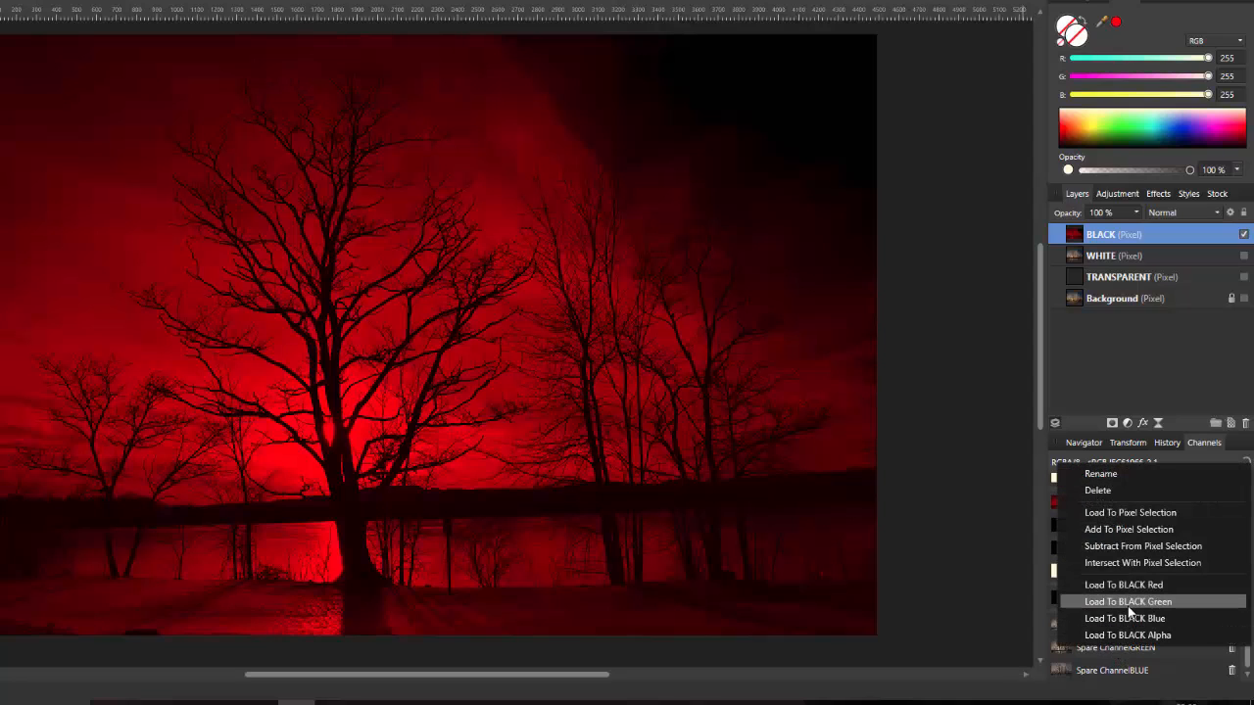
click(1128, 604)
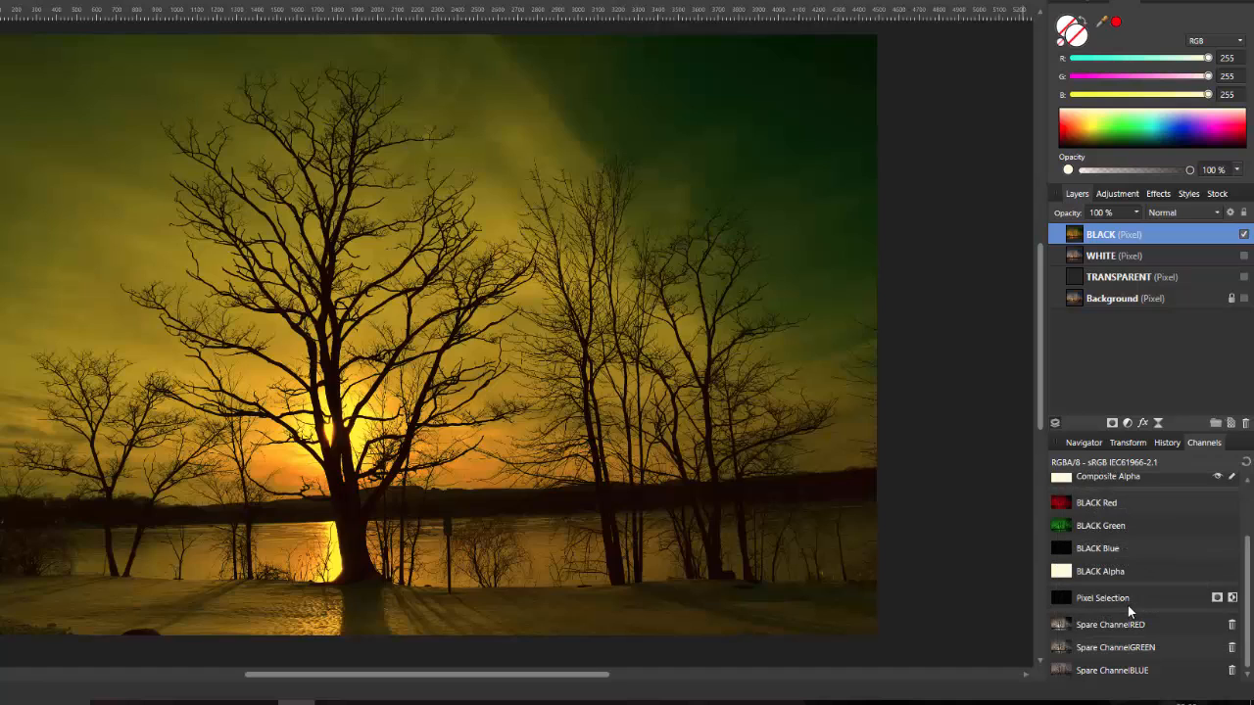
right_click(1113, 673)
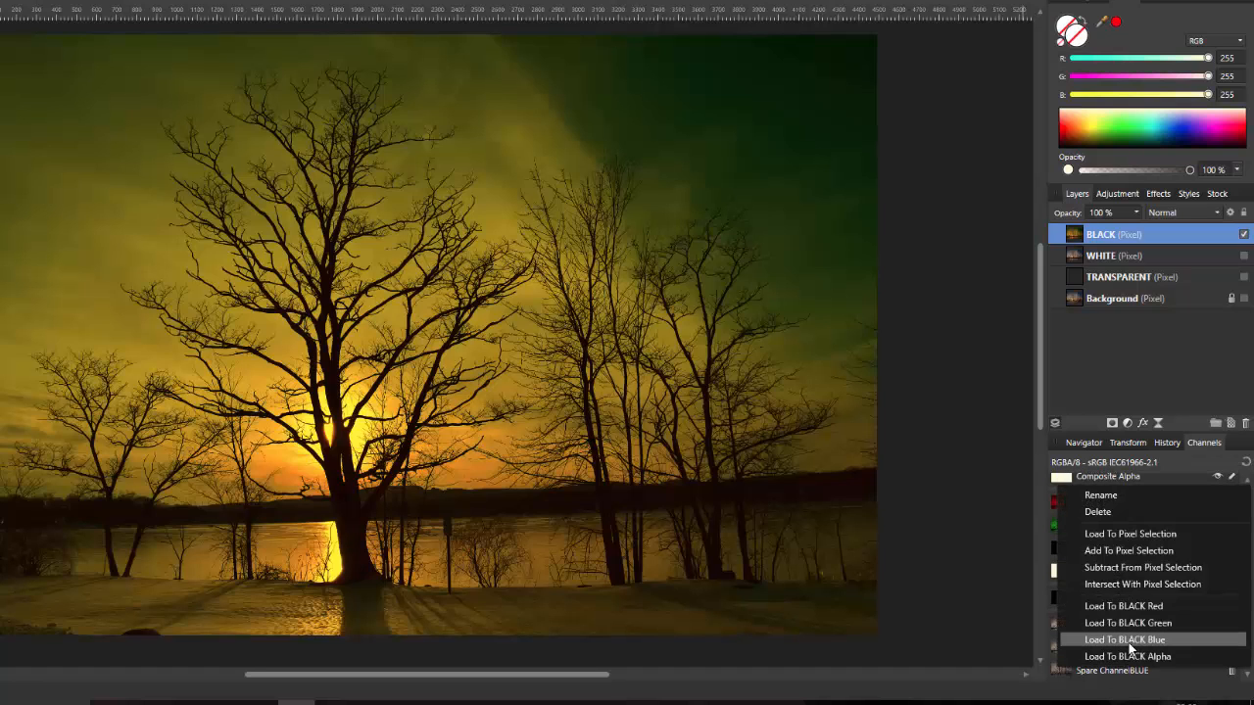
click(1129, 642)
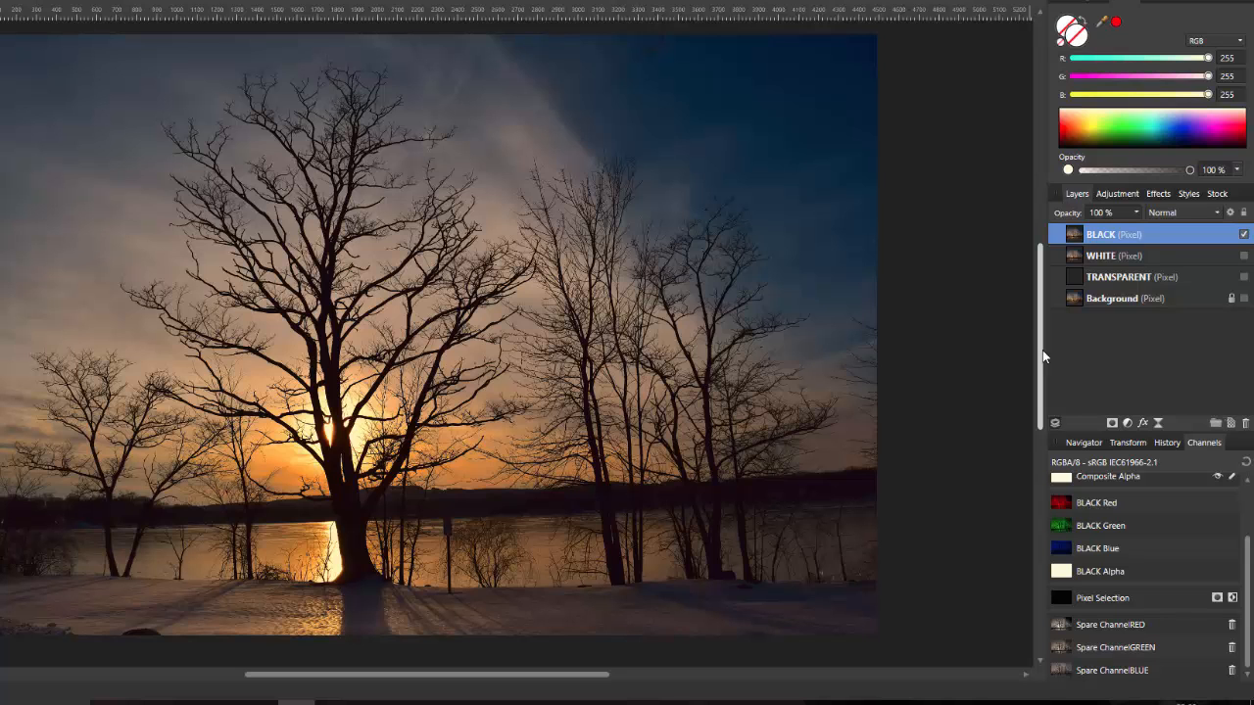
Hide the BLACK layer and show the Background layer again
mouse_move(1042, 354)
mouse_down()
mouse_move(1044, 377)
mouse_move(1042, 331)
mouse_up()
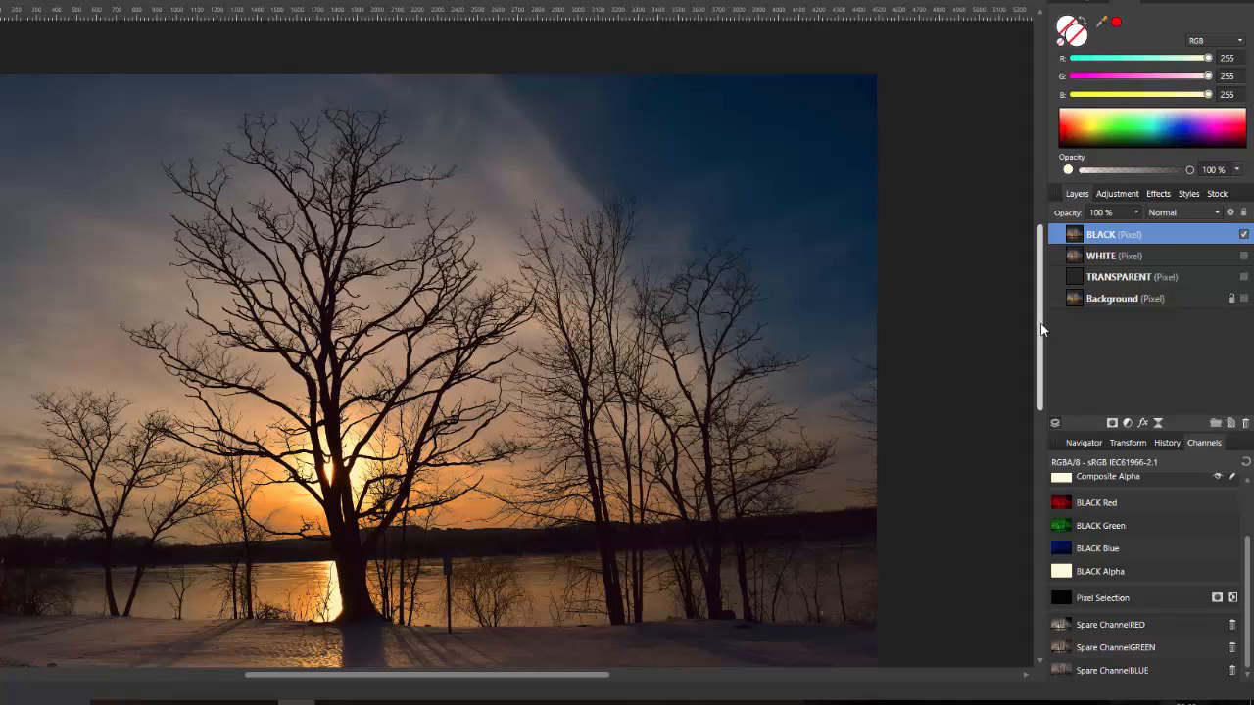
drag(1041, 324, 1040, 337)
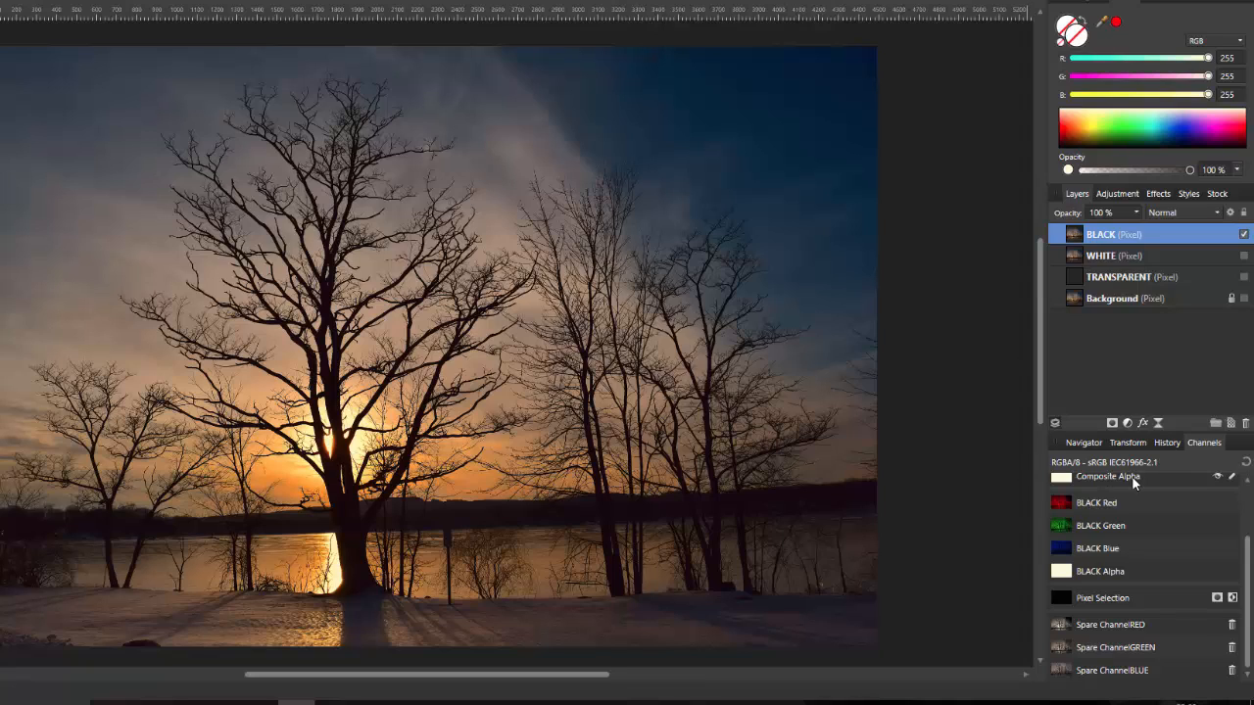
click(1244, 235)
click(1244, 299)
Delete the BLACK, WHITE and TRANSPARENT layers, leaving only the Background layer
right_click(1169, 234)
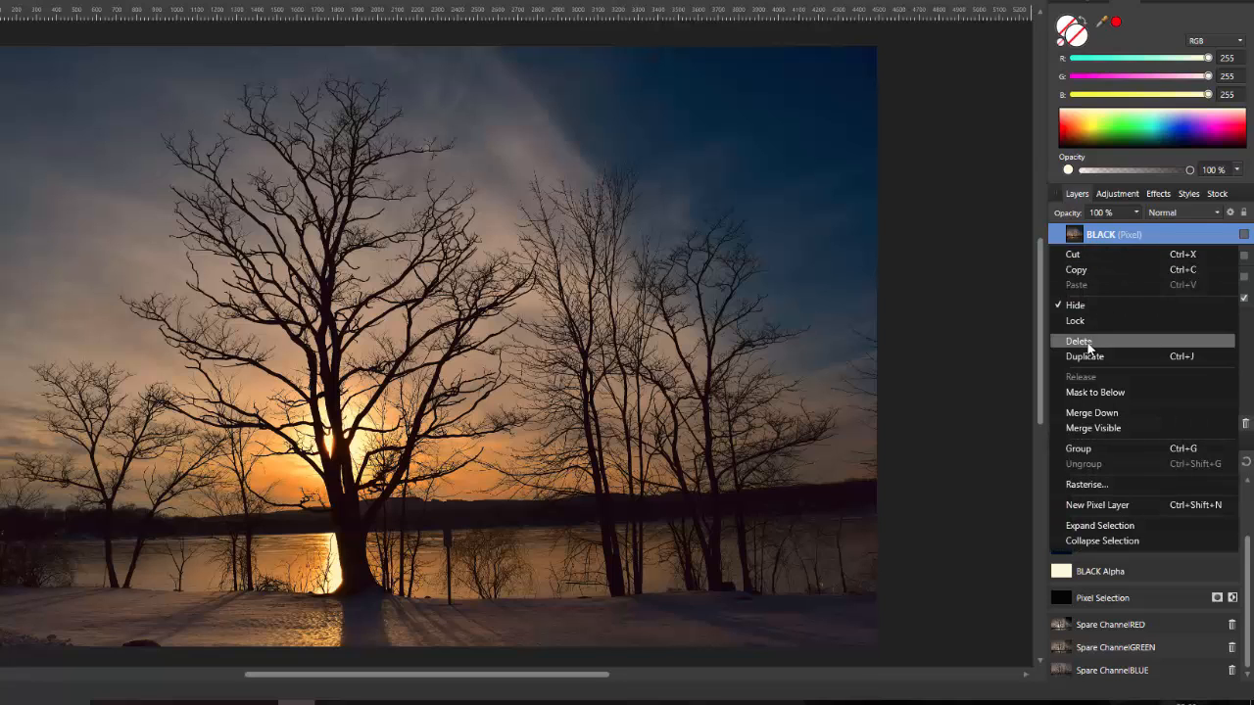
click(1117, 344)
right_click(1158, 238)
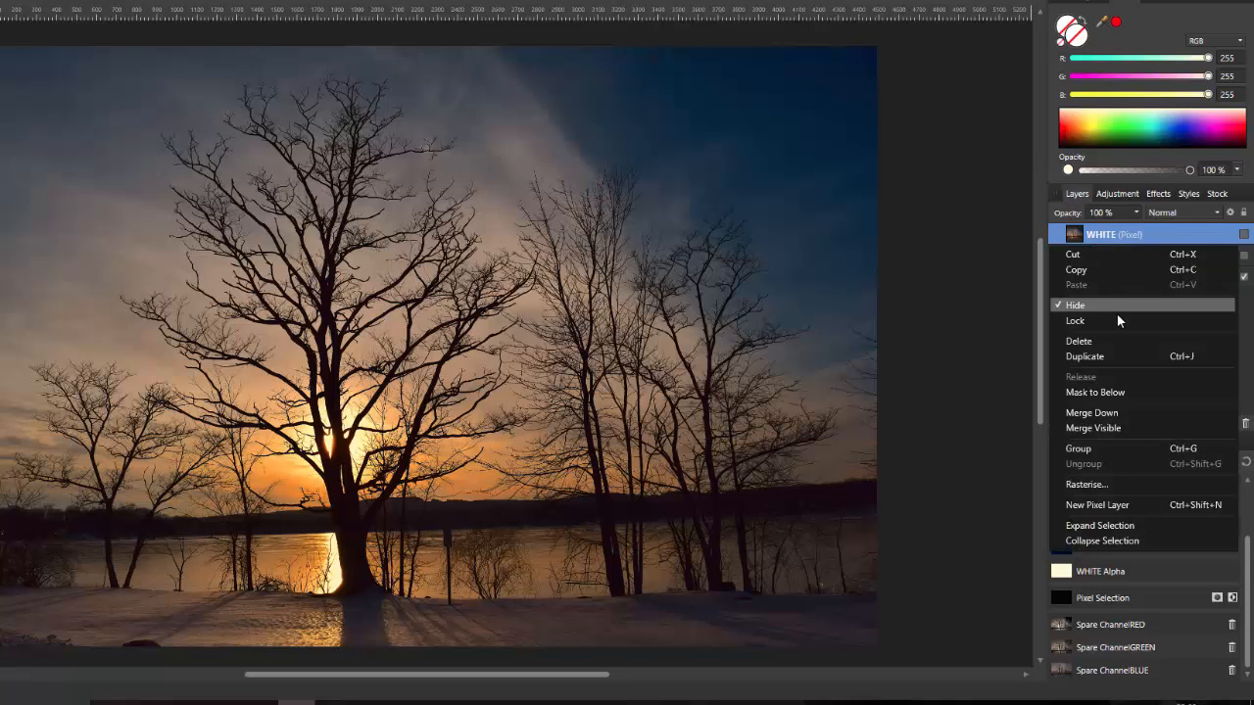
click(1099, 345)
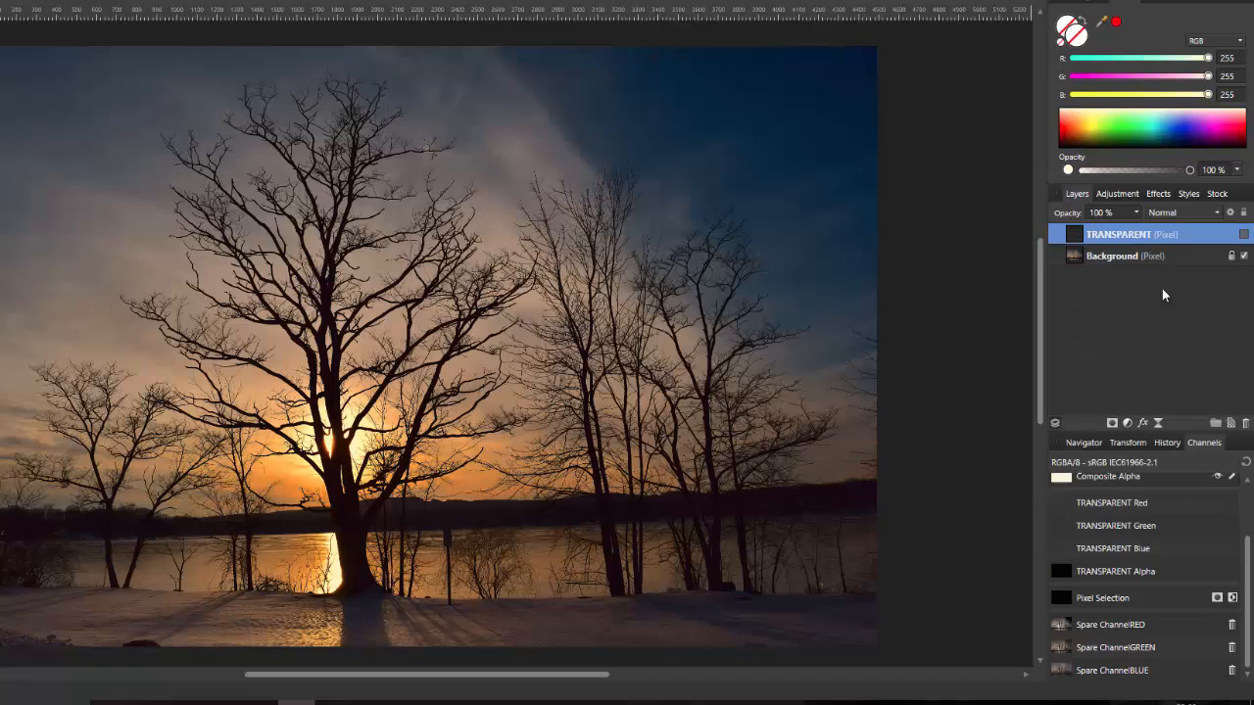
right_click(1186, 234)
click(1095, 340)
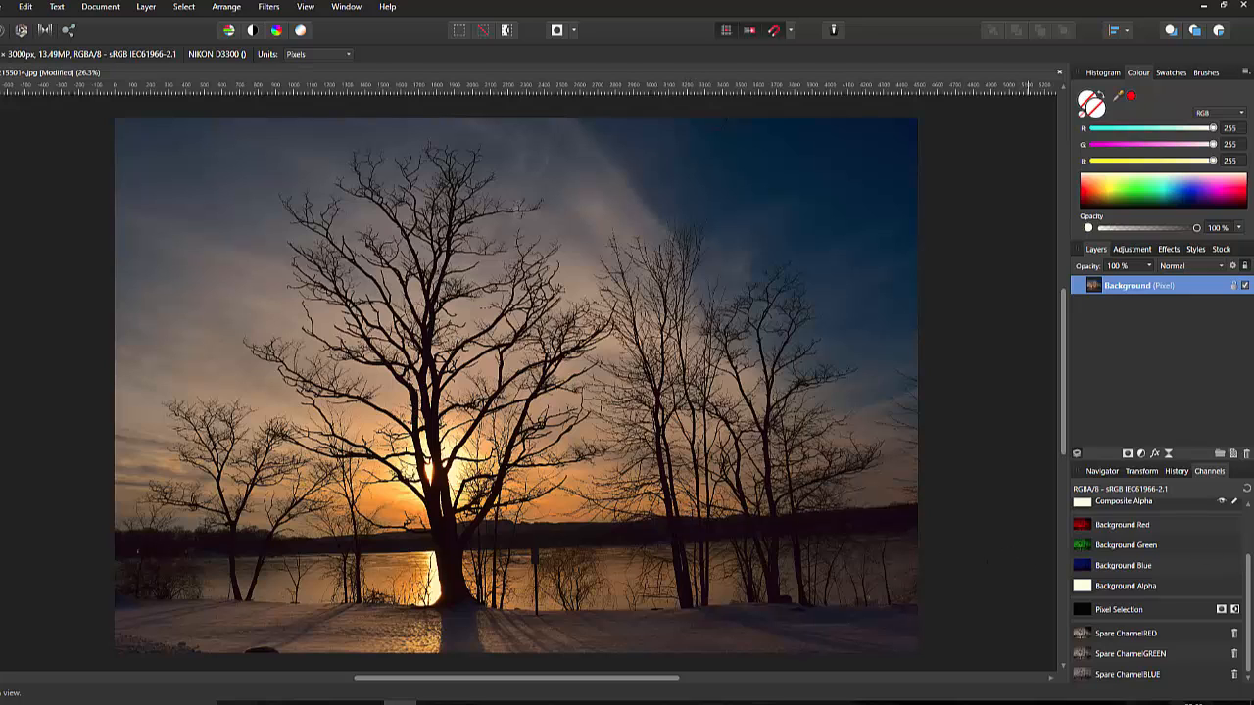
Convert the document's colour format to CMYK (8 bit)
drag(1249, 571, 1250, 525)
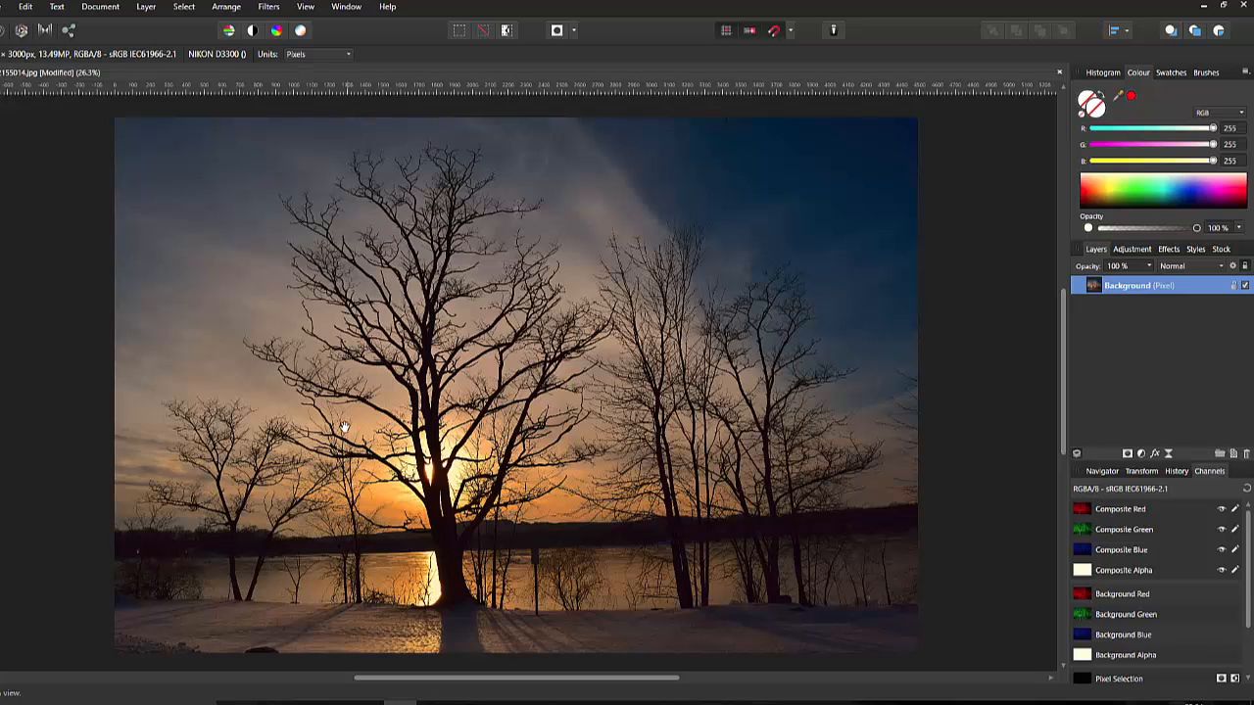
click(98, 13)
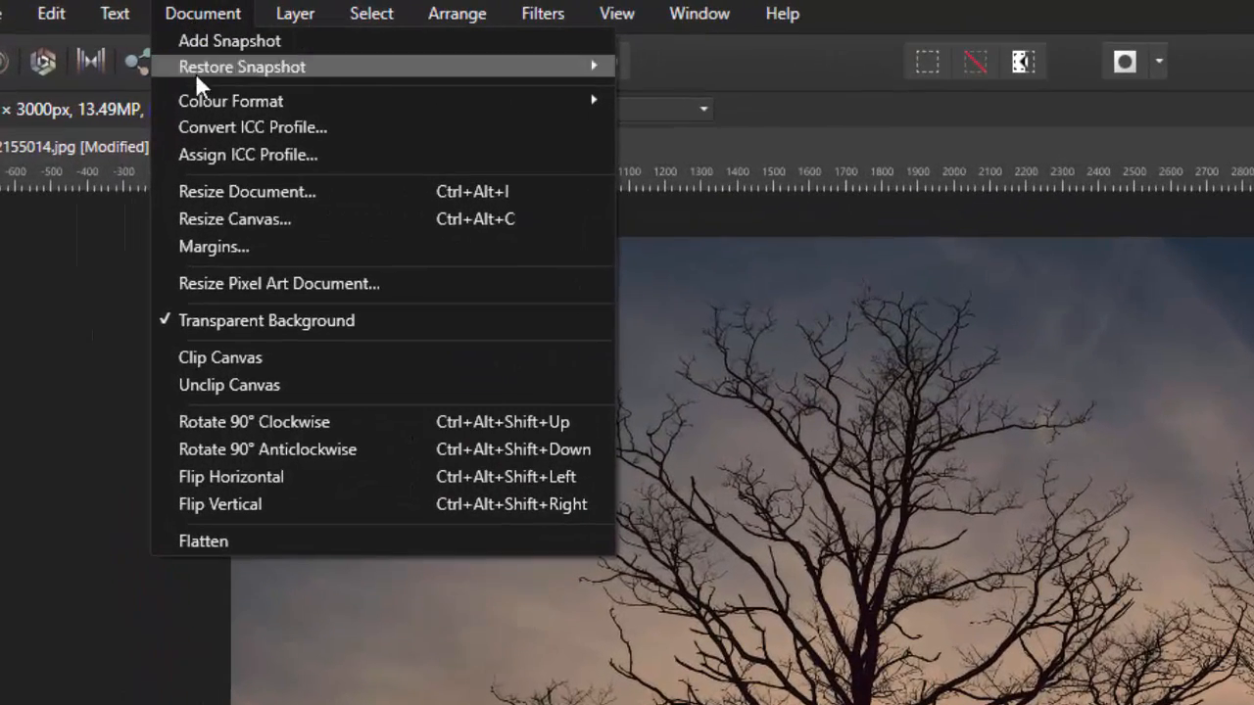
mouse_move(227, 101)
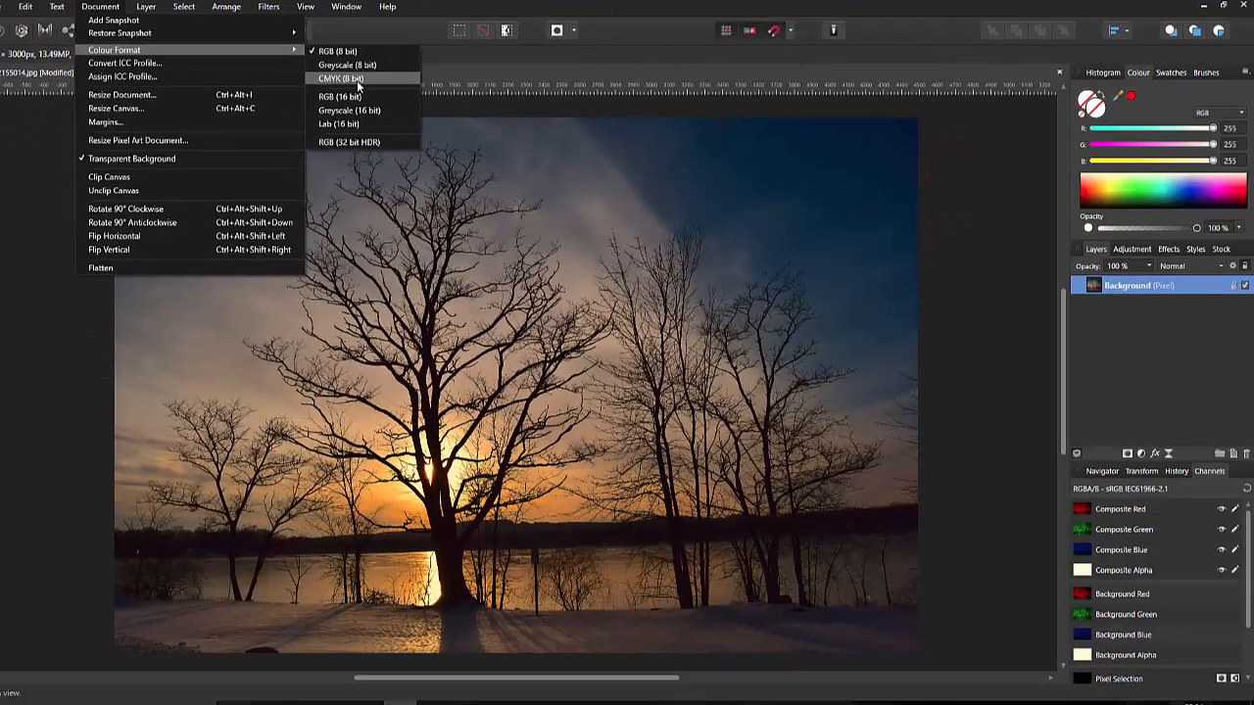
click(358, 87)
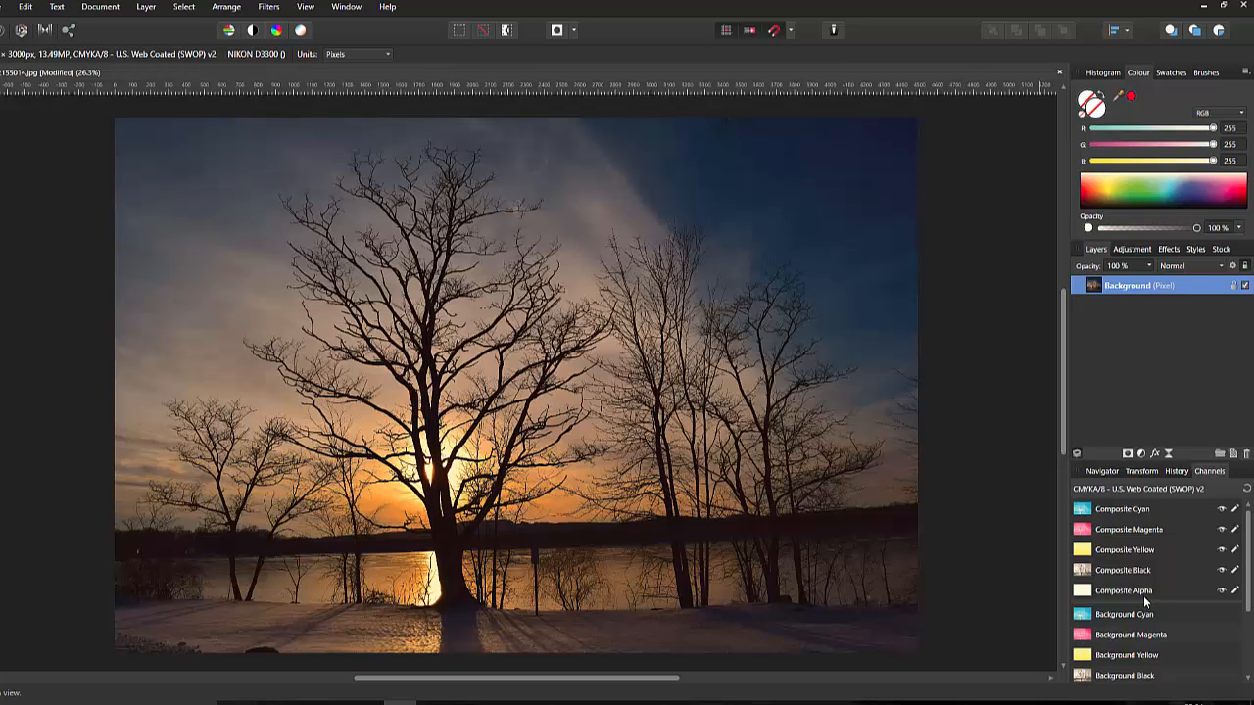
Delete the spare RED, GREEN and BLUE channels and review the CMYK channel list
scroll(1248, 555, down, 2)
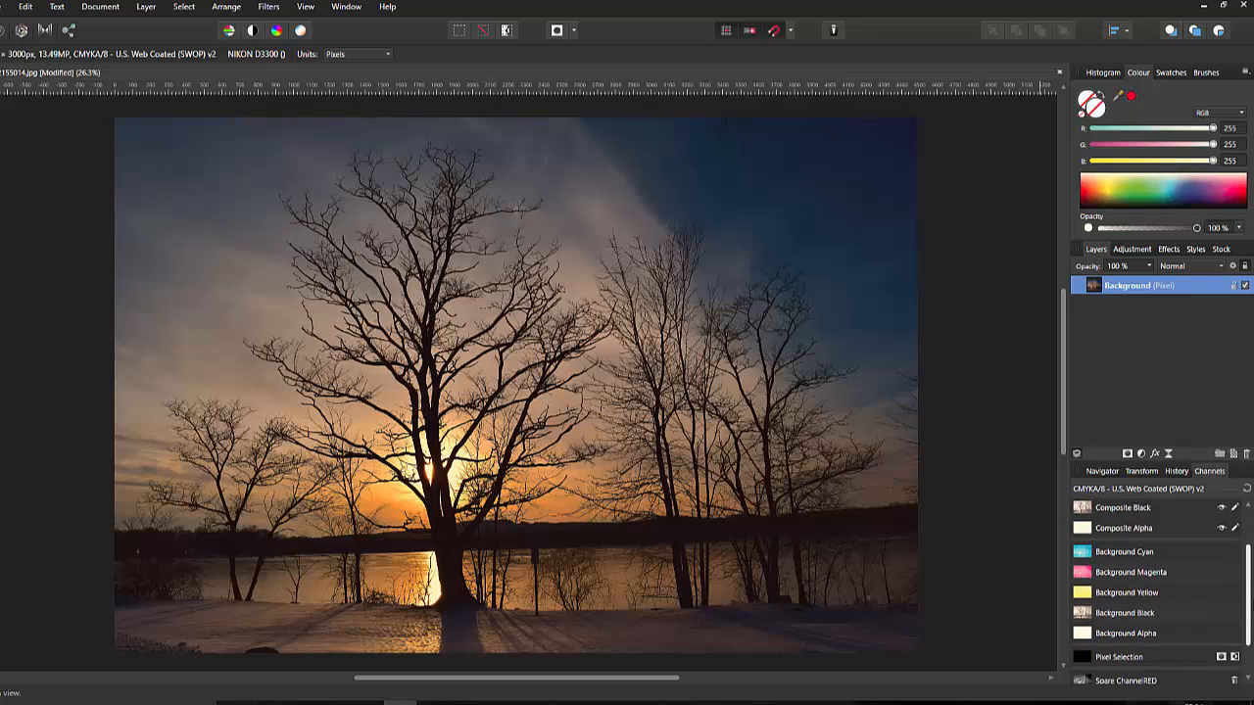
scroll(1216, 607, down, 1)
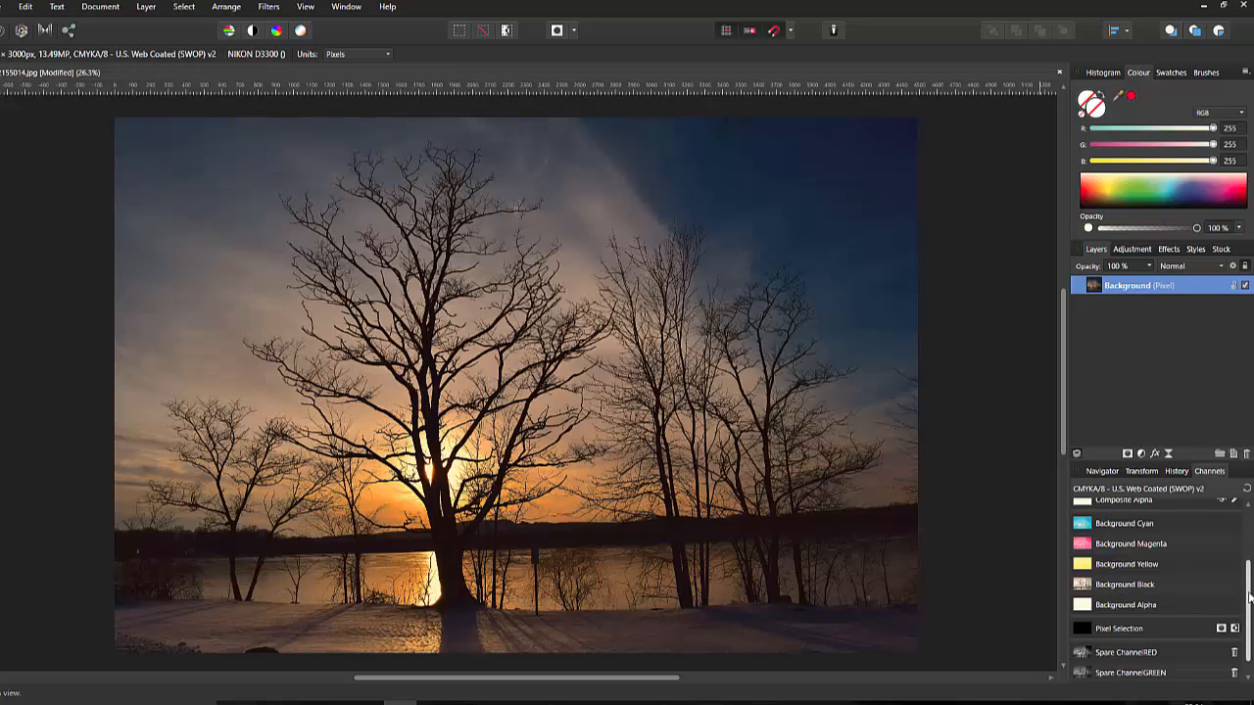
scroll(1249, 596, down, 1)
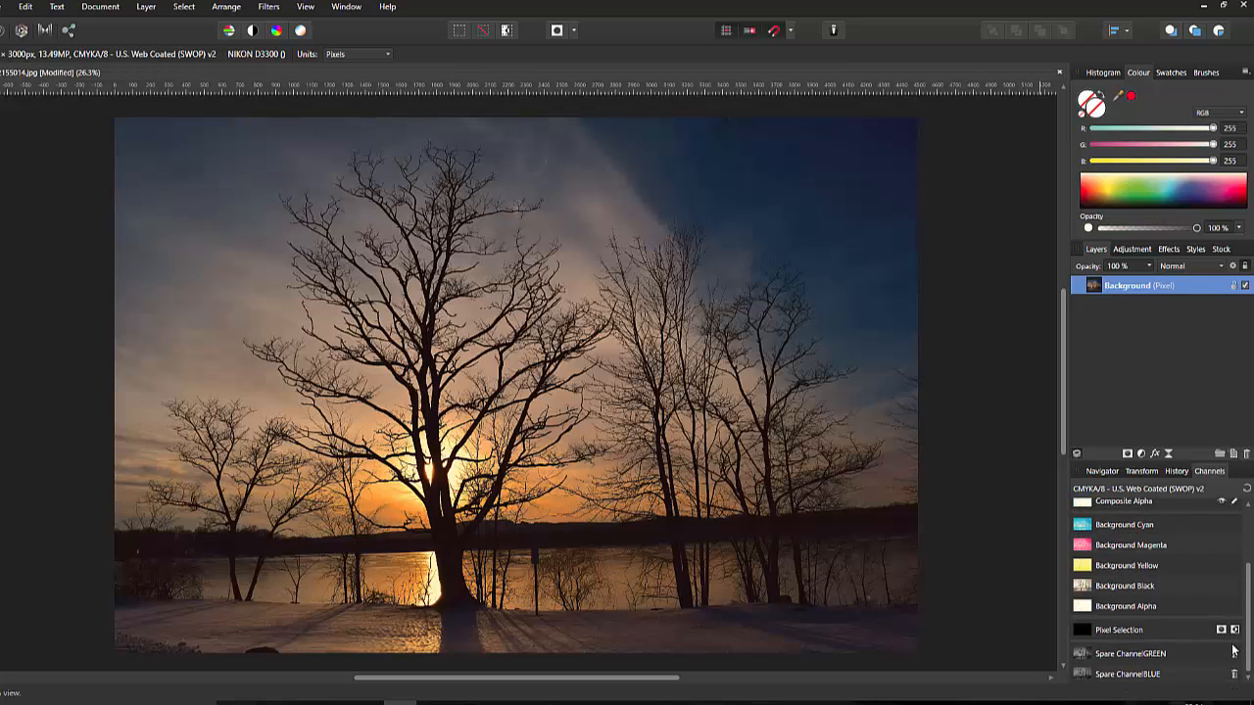
scroll(1240, 661, up, 2)
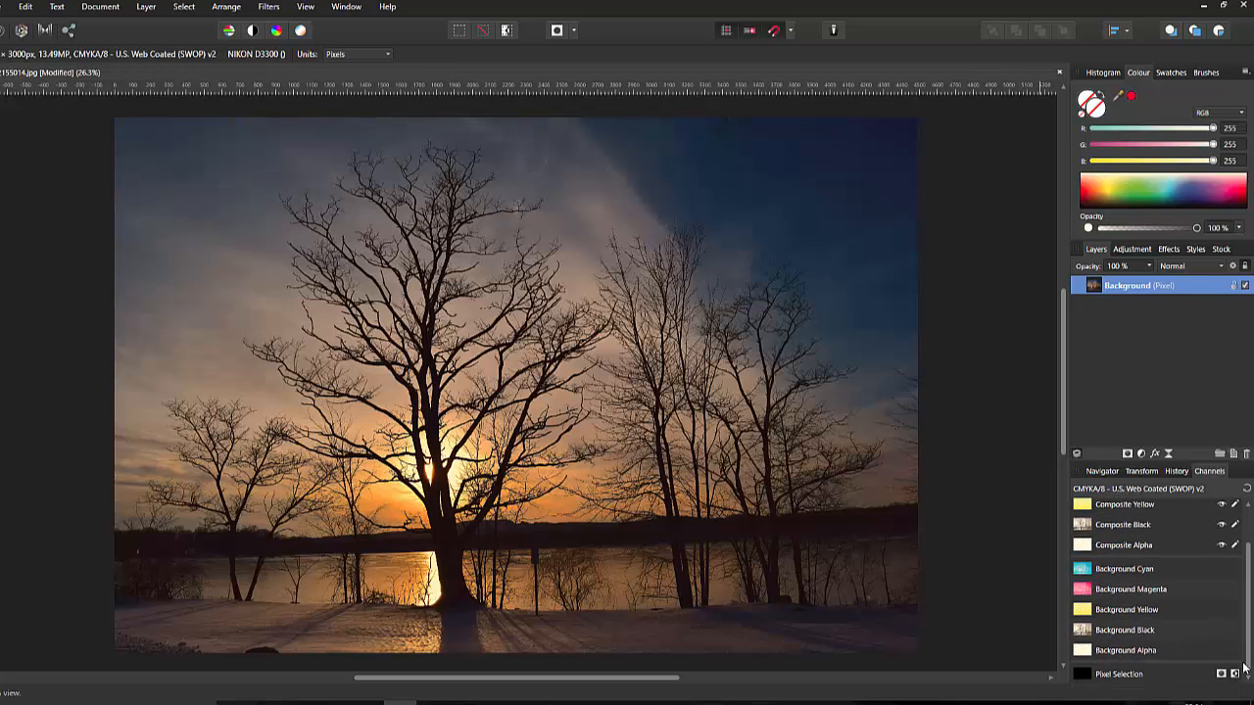
scroll(1240, 608, up, 2)
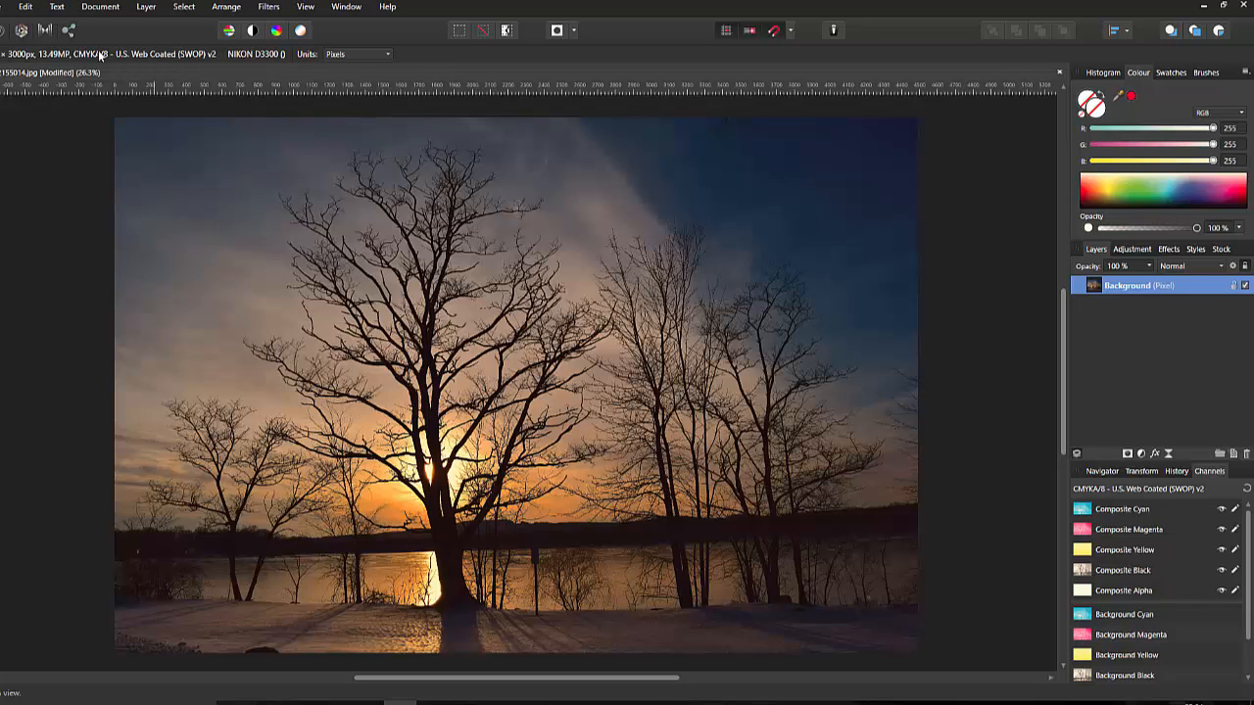
Convert the document's colour format to Greyscale (8 bit), and from there back to CMYK (8 bit)
click(121, 12)
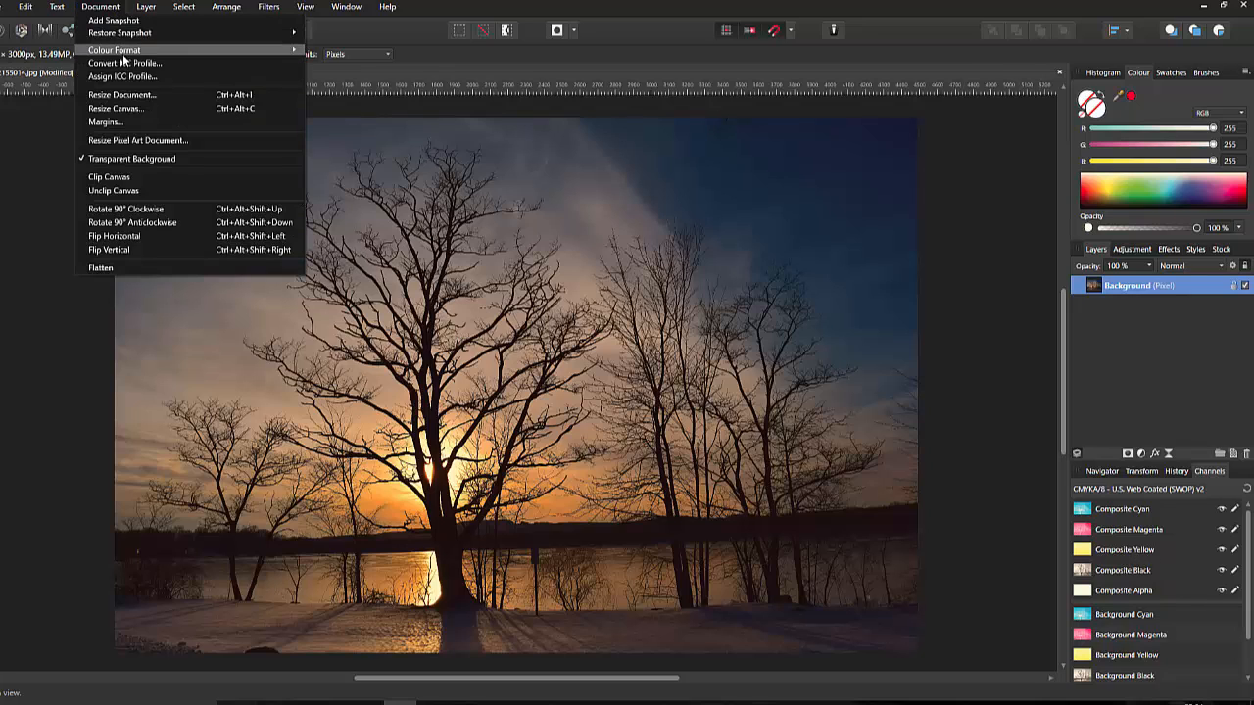
mouse_move(225, 54)
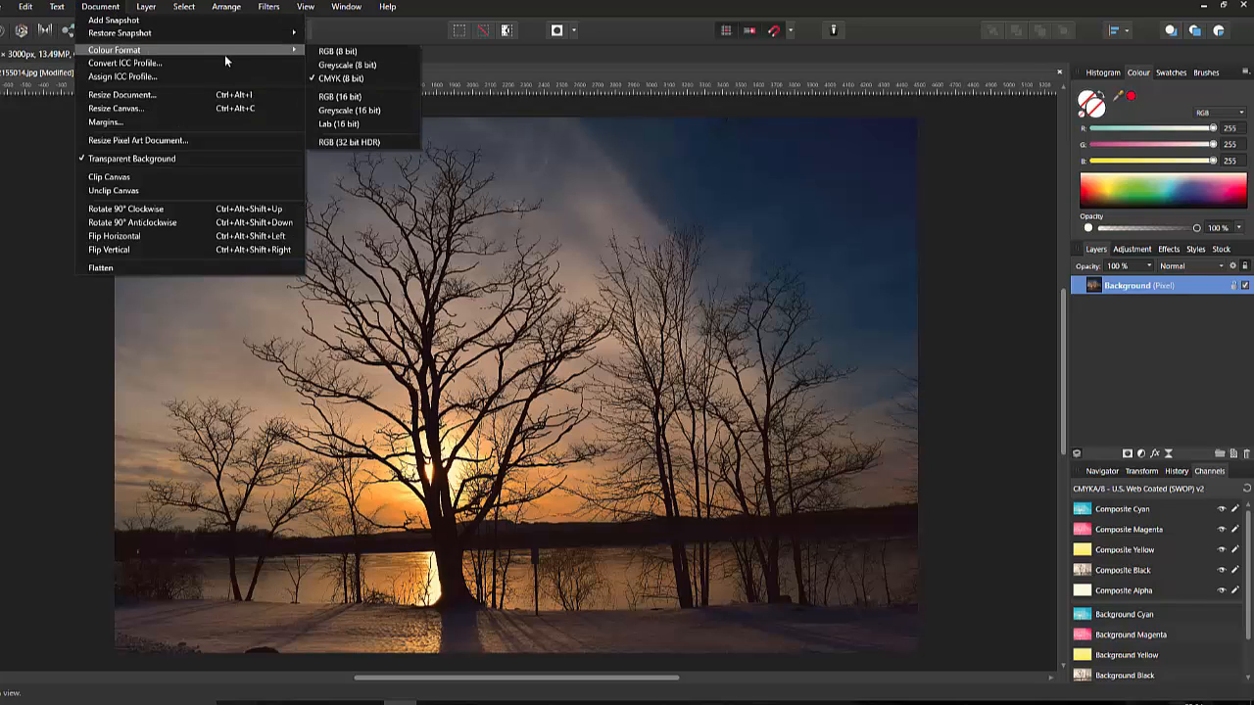
click(340, 66)
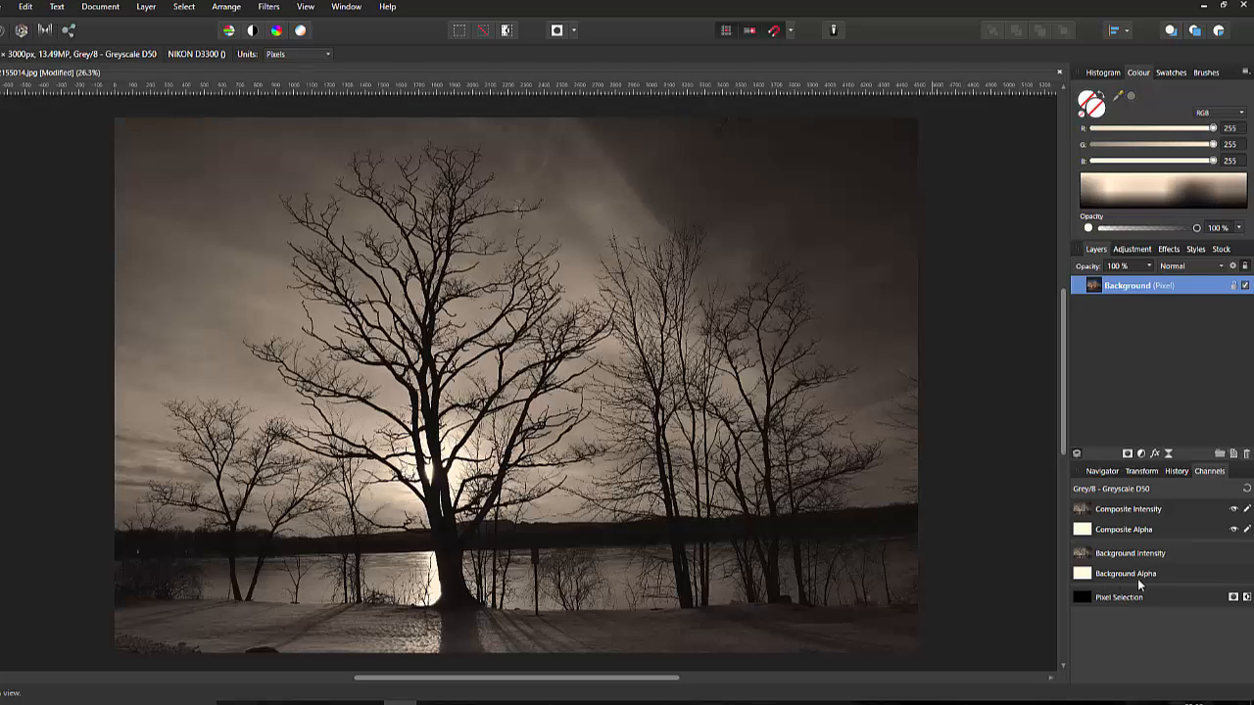
click(111, 10)
mouse_move(130, 51)
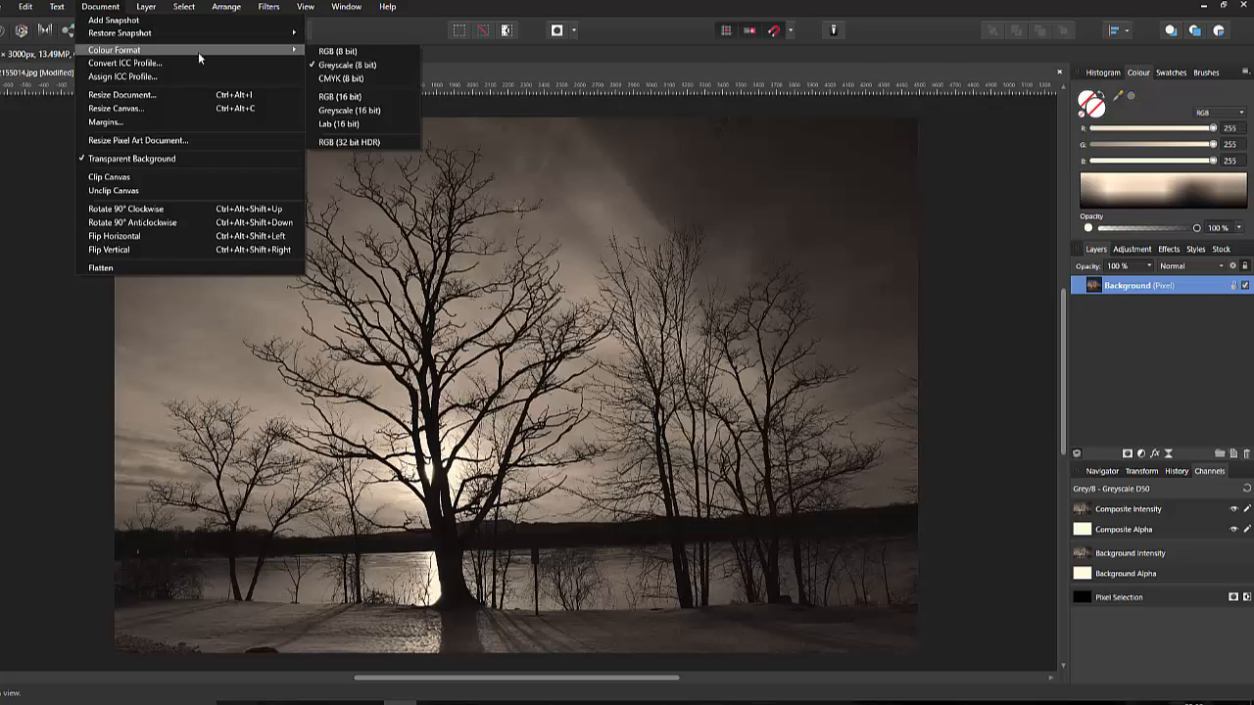
click(338, 78)
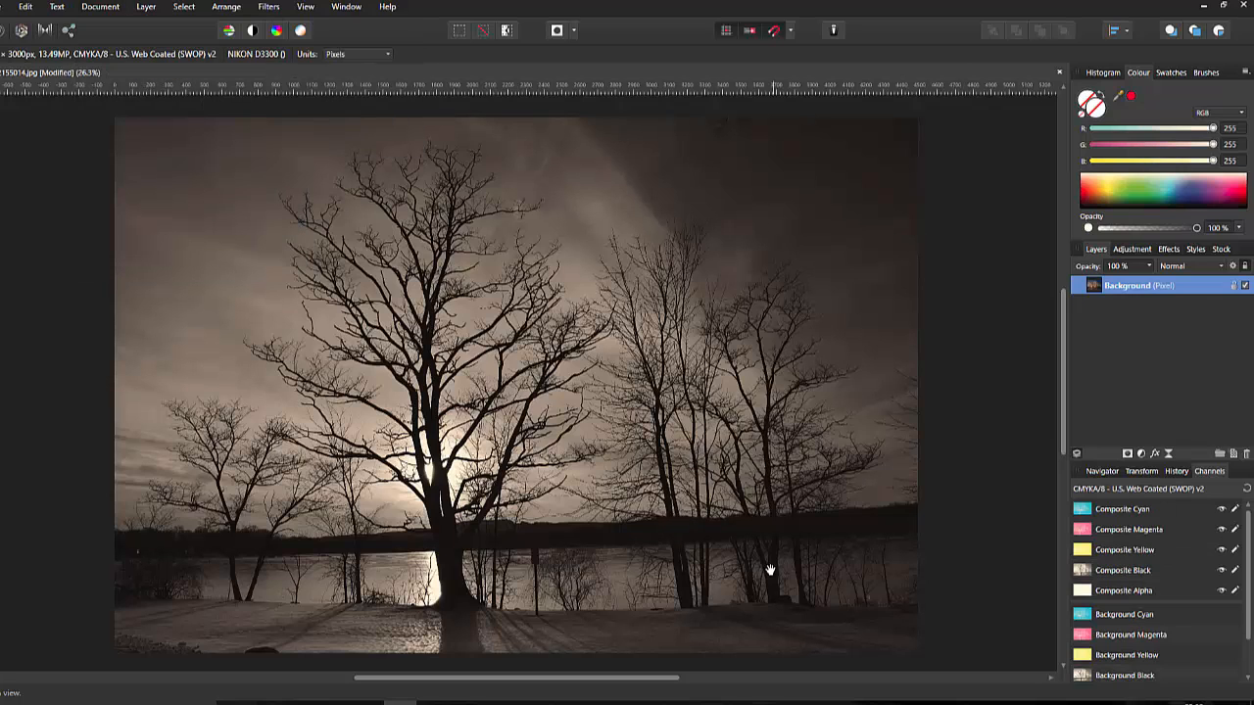
Switch the document's colour format to Lab (16 bit) and return it to CMYK (8 bit)
click(113, 8)
mouse_move(231, 52)
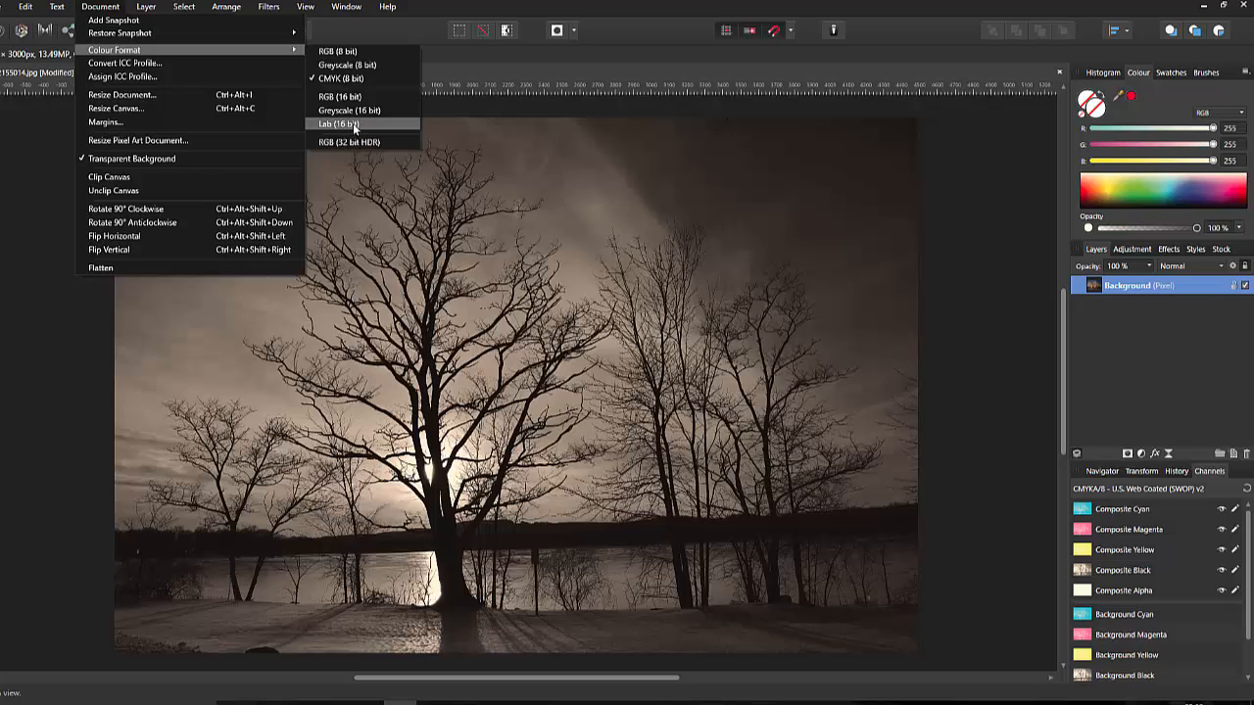
click(326, 124)
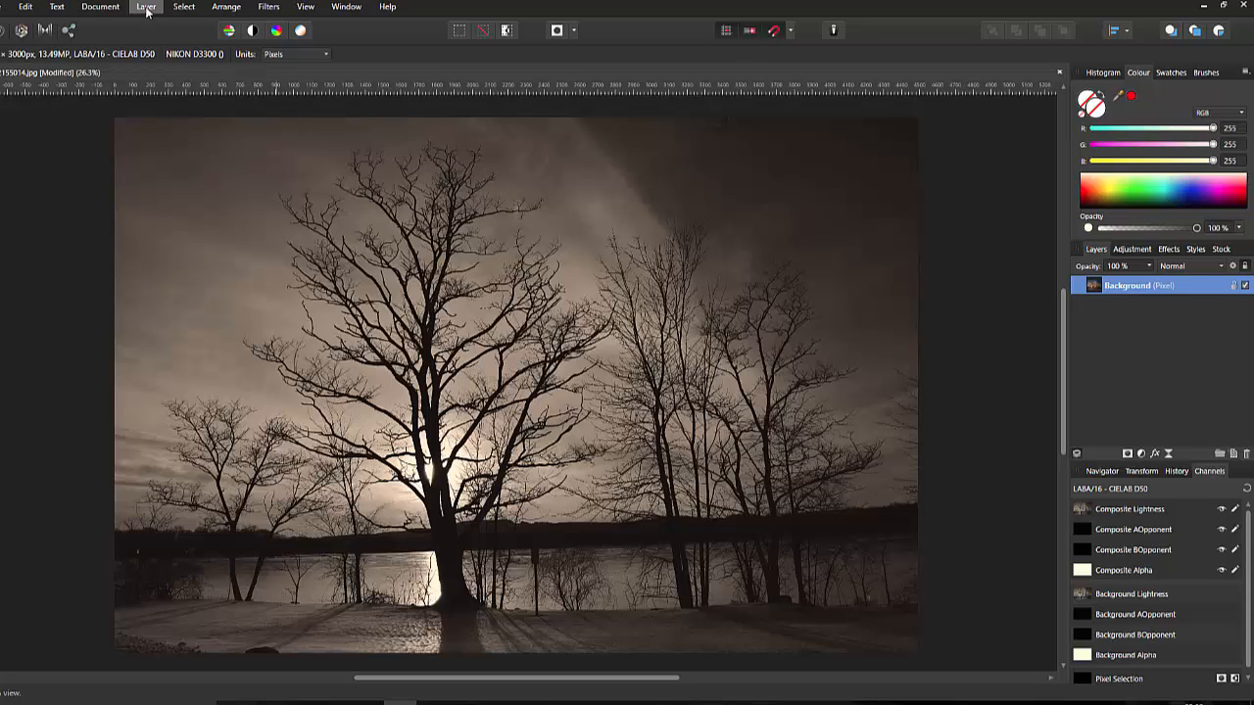
click(100, 7)
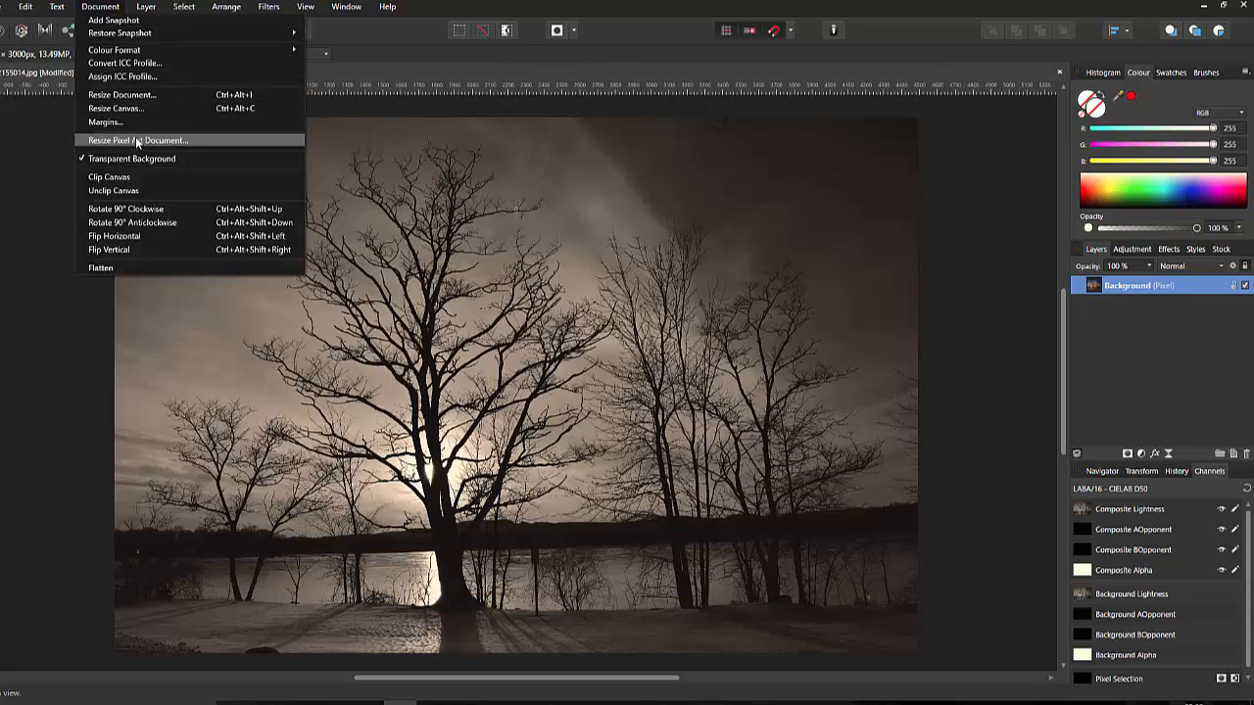
mouse_move(301, 49)
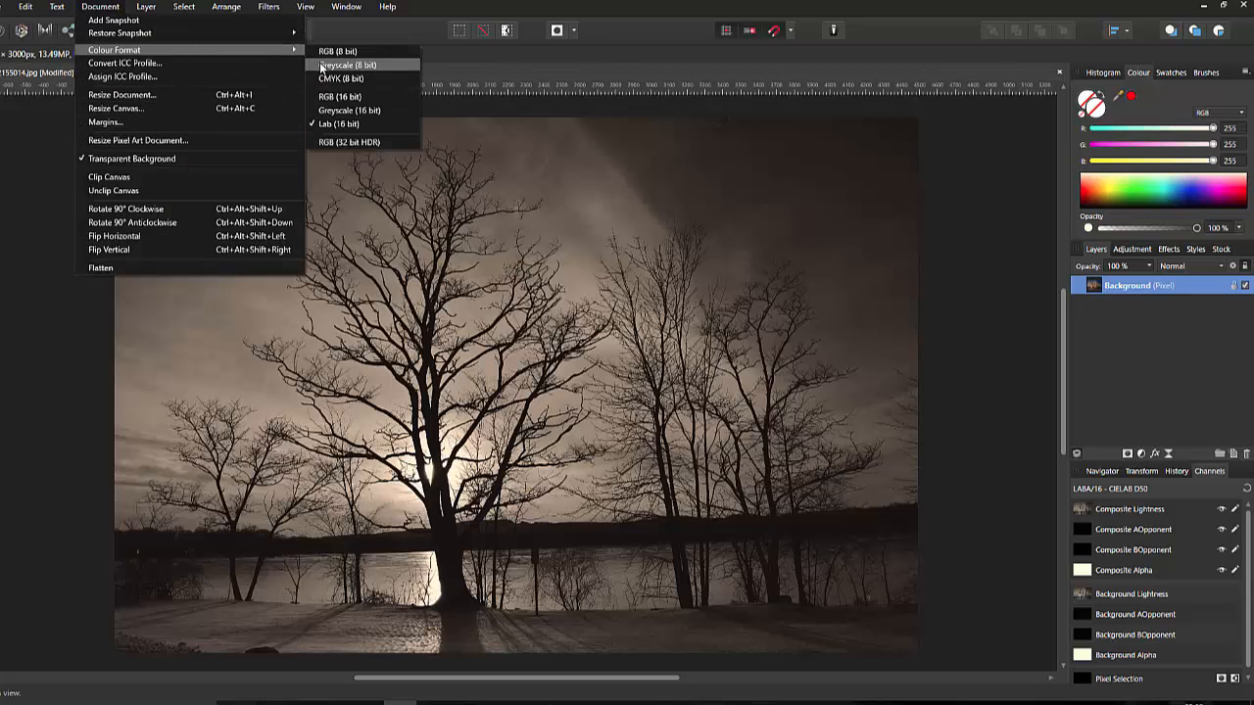
click(333, 78)
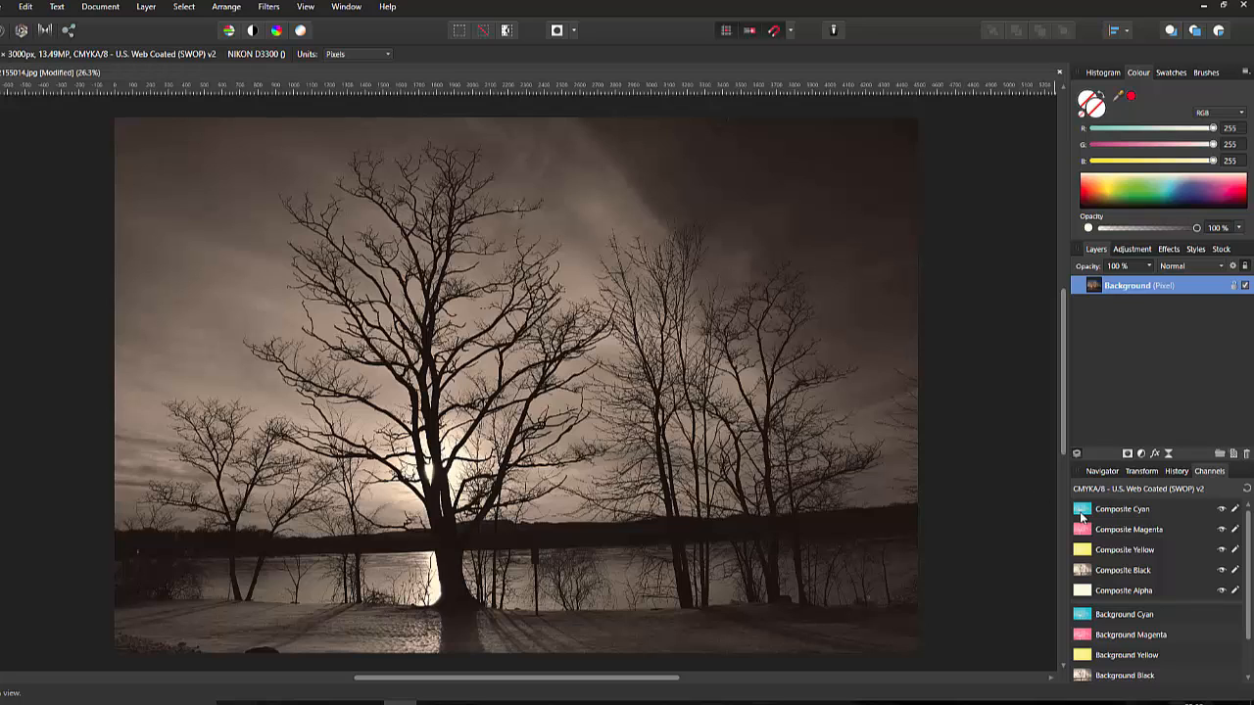
Compare the composite Cyan, Magenta, Yellow and Black channels by isolating them one at a time
click(1130, 510)
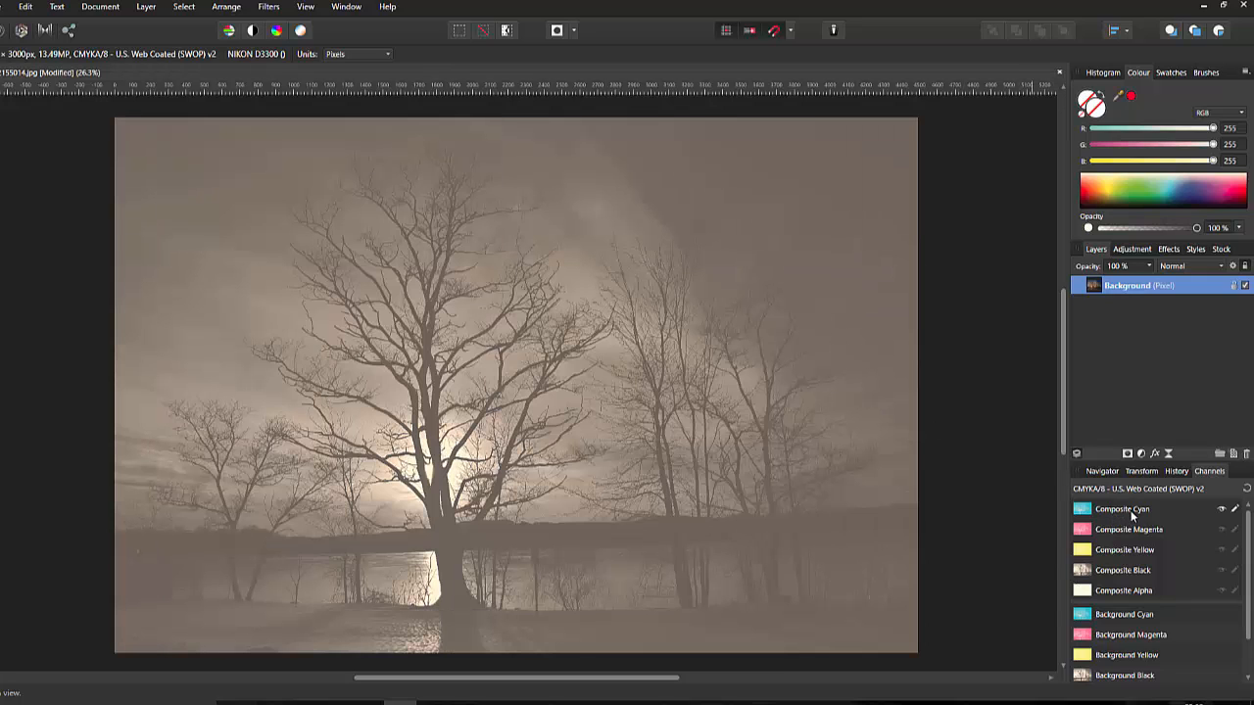
click(1122, 530)
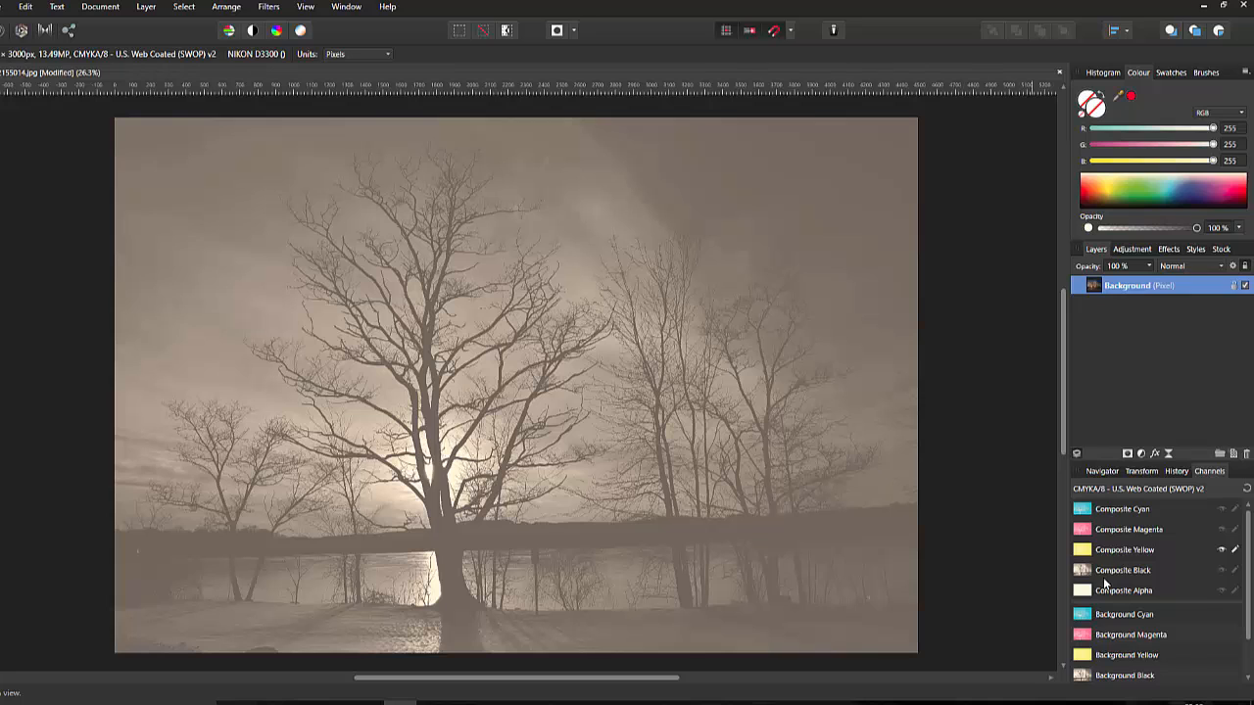
click(1111, 577)
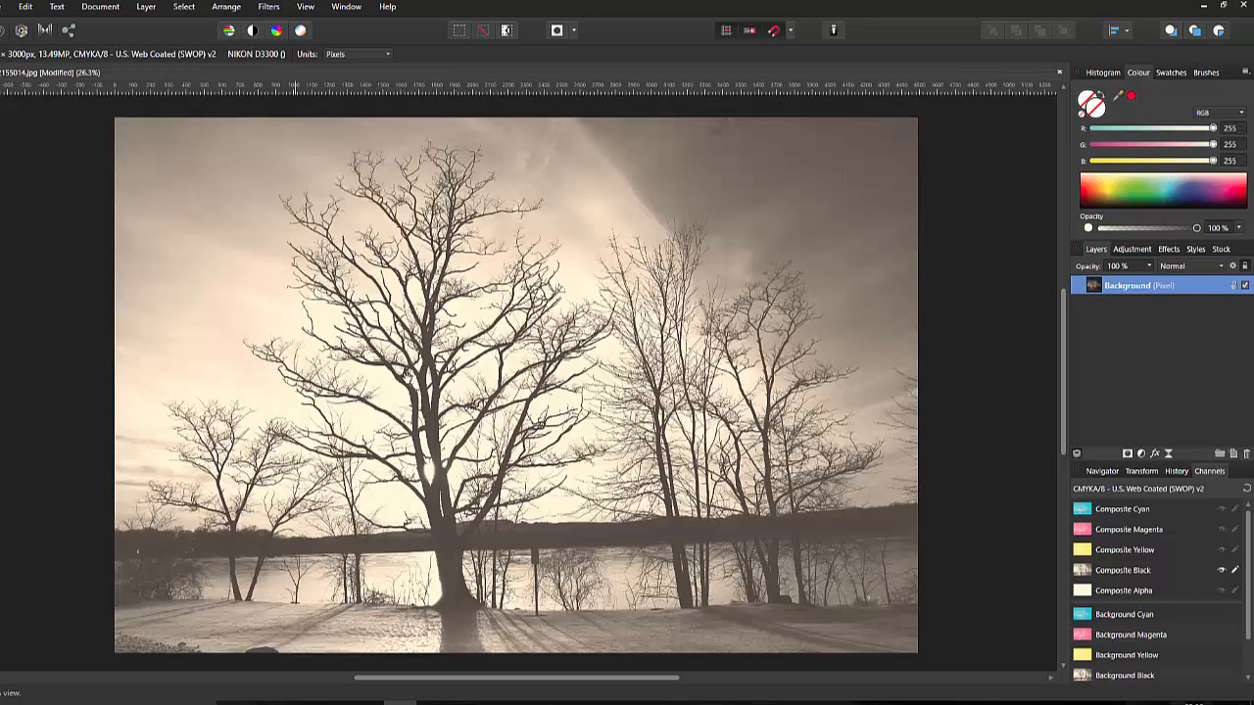
click(1118, 551)
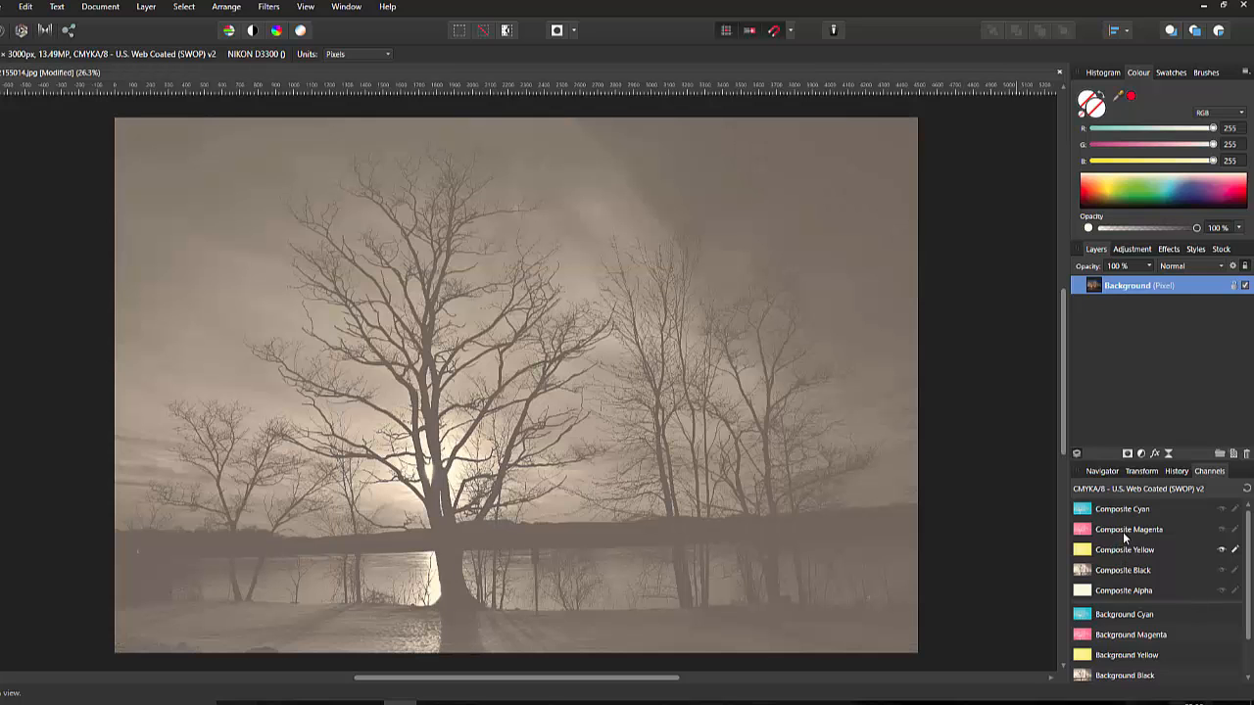
click(1123, 530)
click(1123, 511)
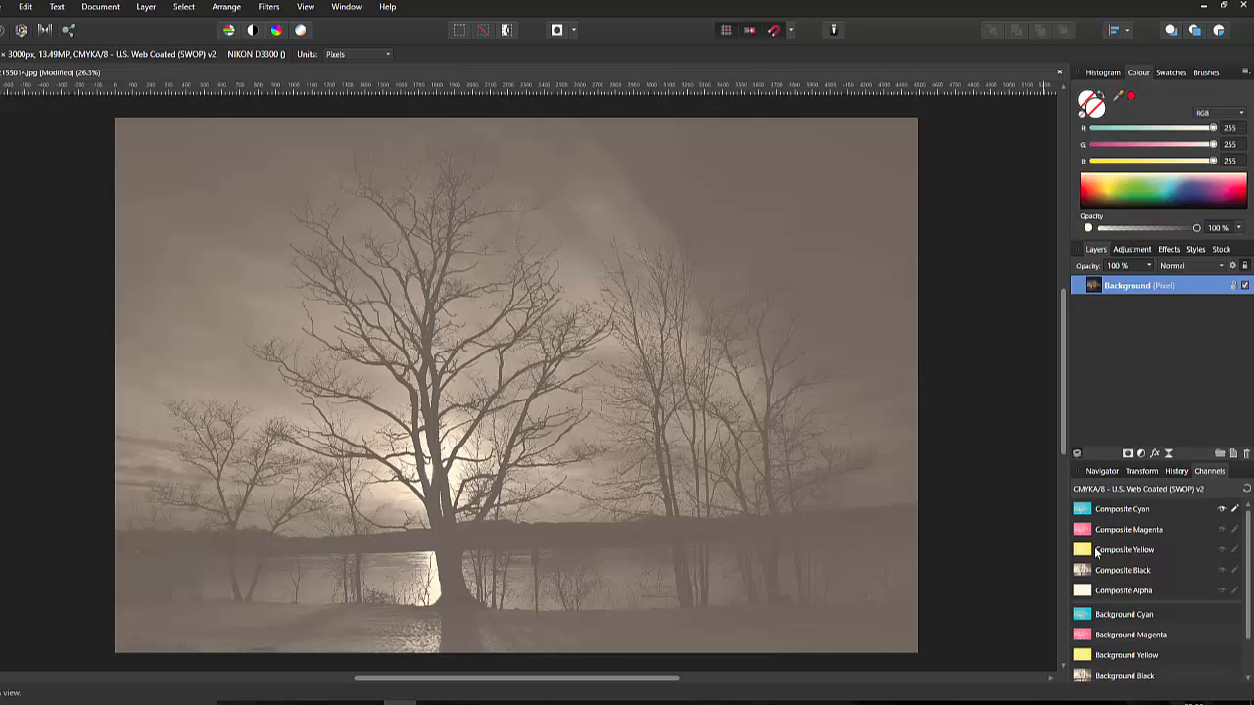
Dodge the treeline and foreground in the isolated composite Black channel using the Highlights tonal range, and restore all channels
click(1129, 570)
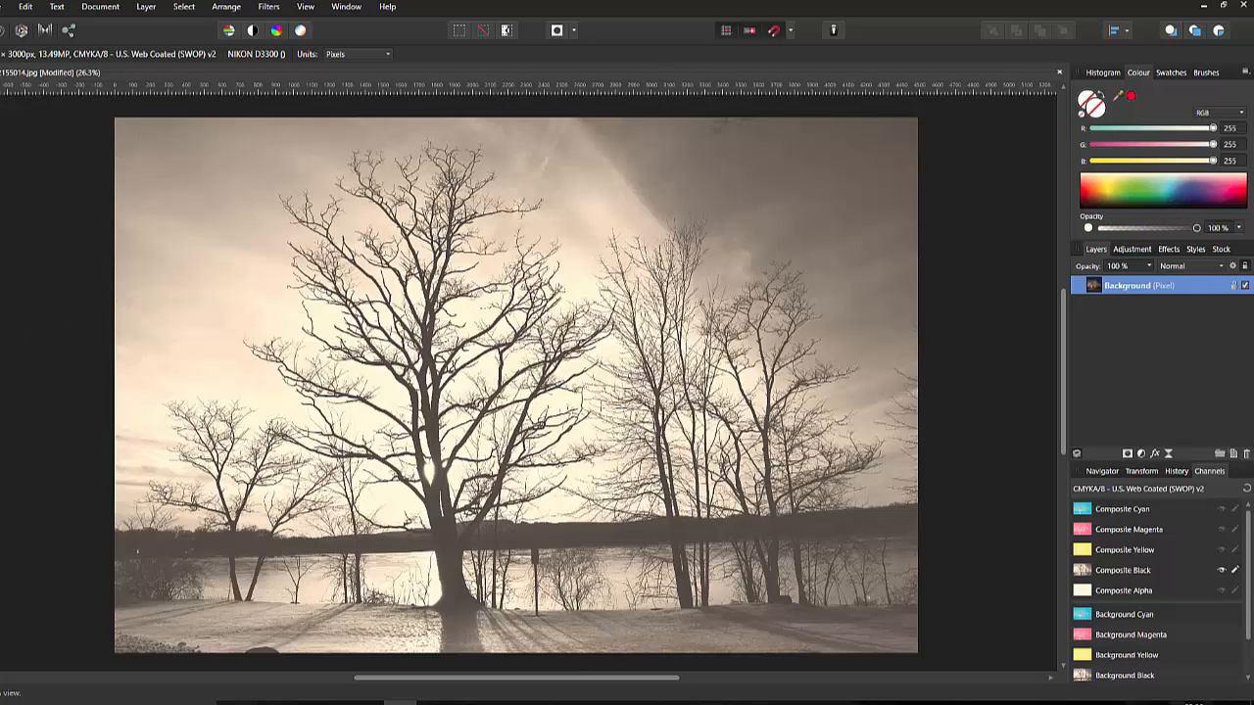
click(4, 316)
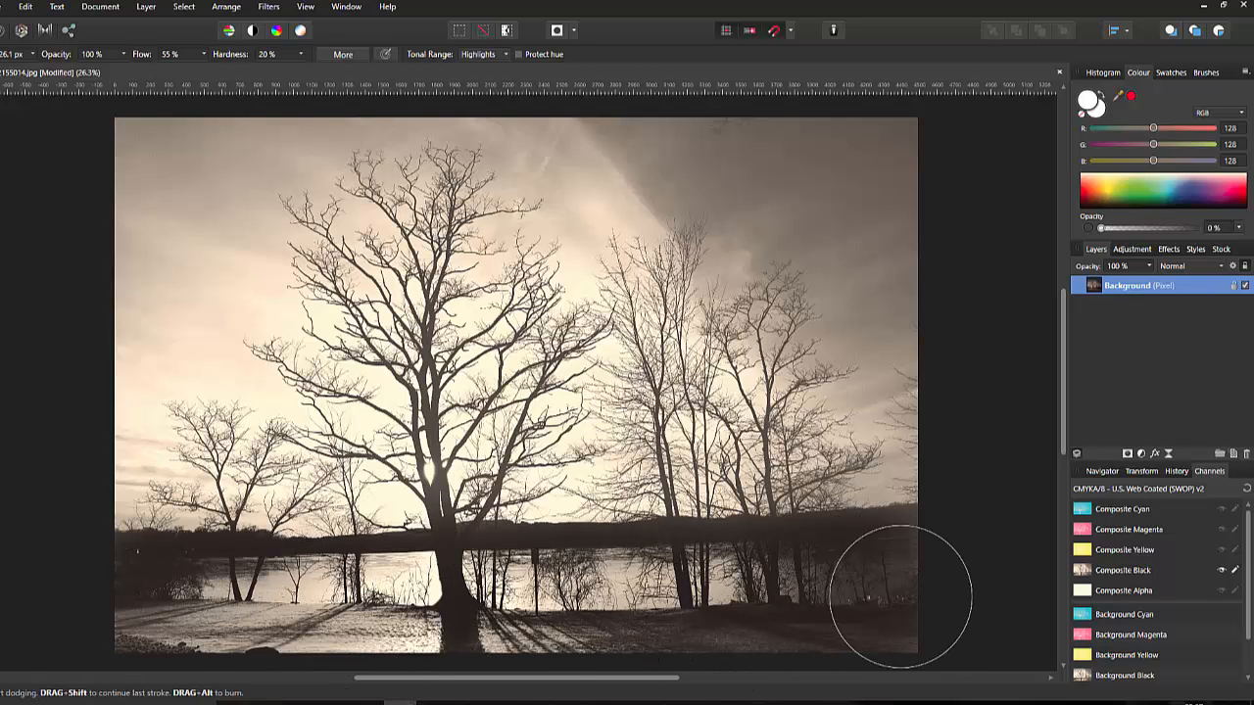
click(1246, 492)
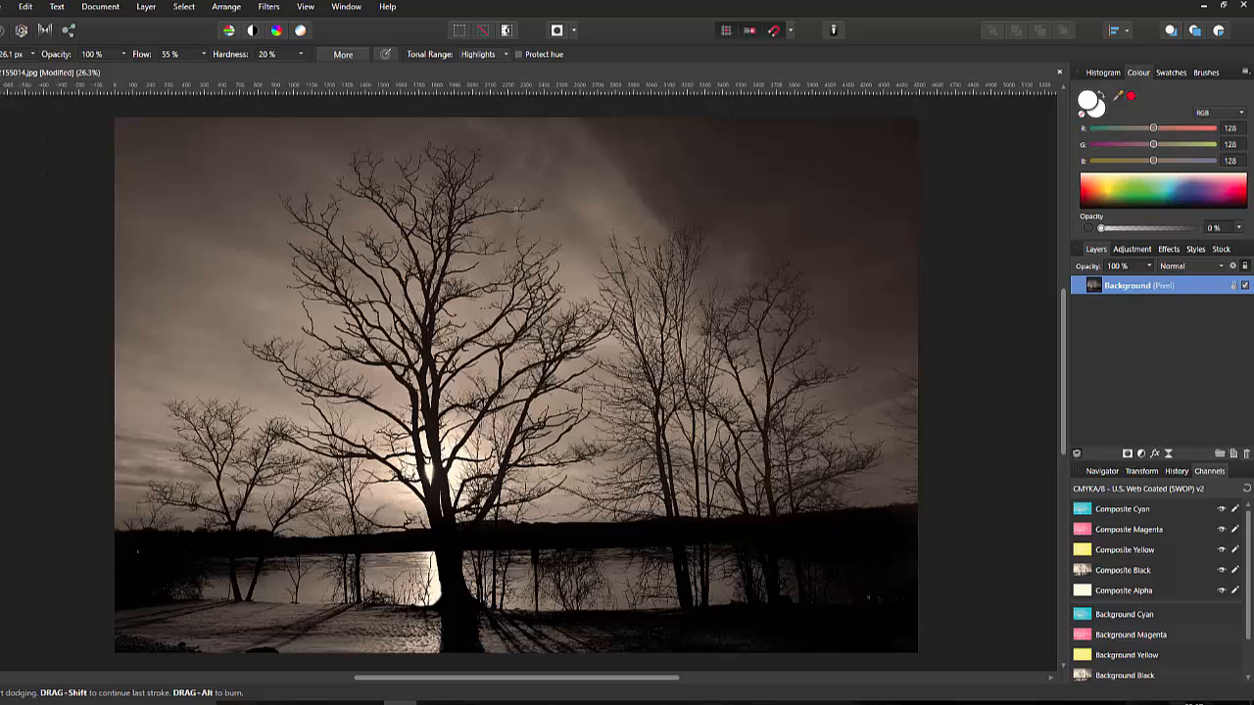
Try a dodge stroke on the sky at the photo's left edge with all channels active, and undo it
drag(117, 350, 119, 381)
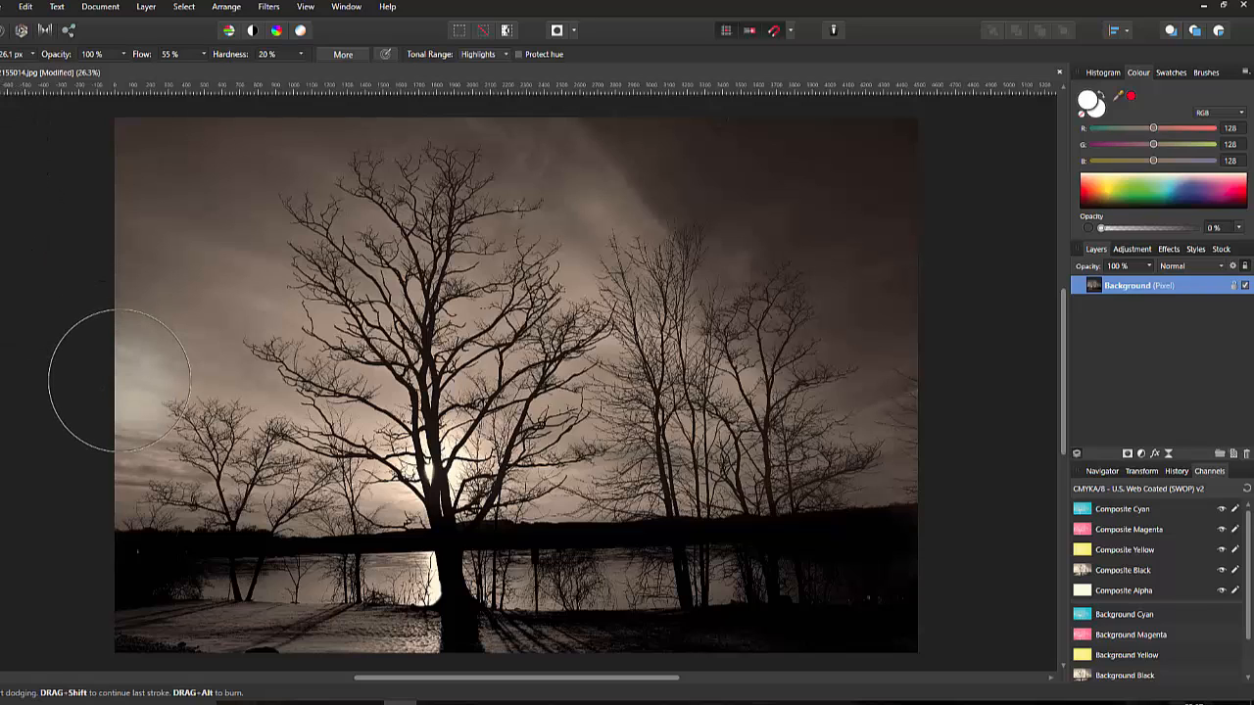
key(ctrl+z)
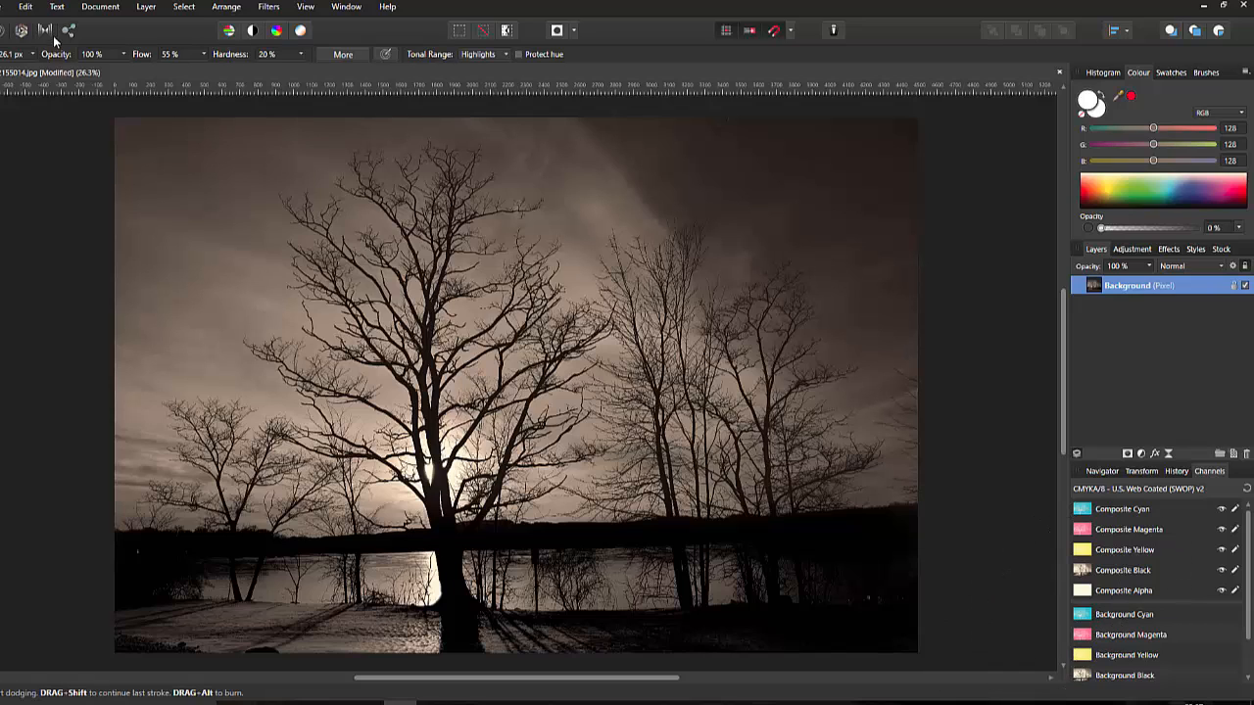
Convert the document's colour format to RGB (8 bit)
click(102, 8)
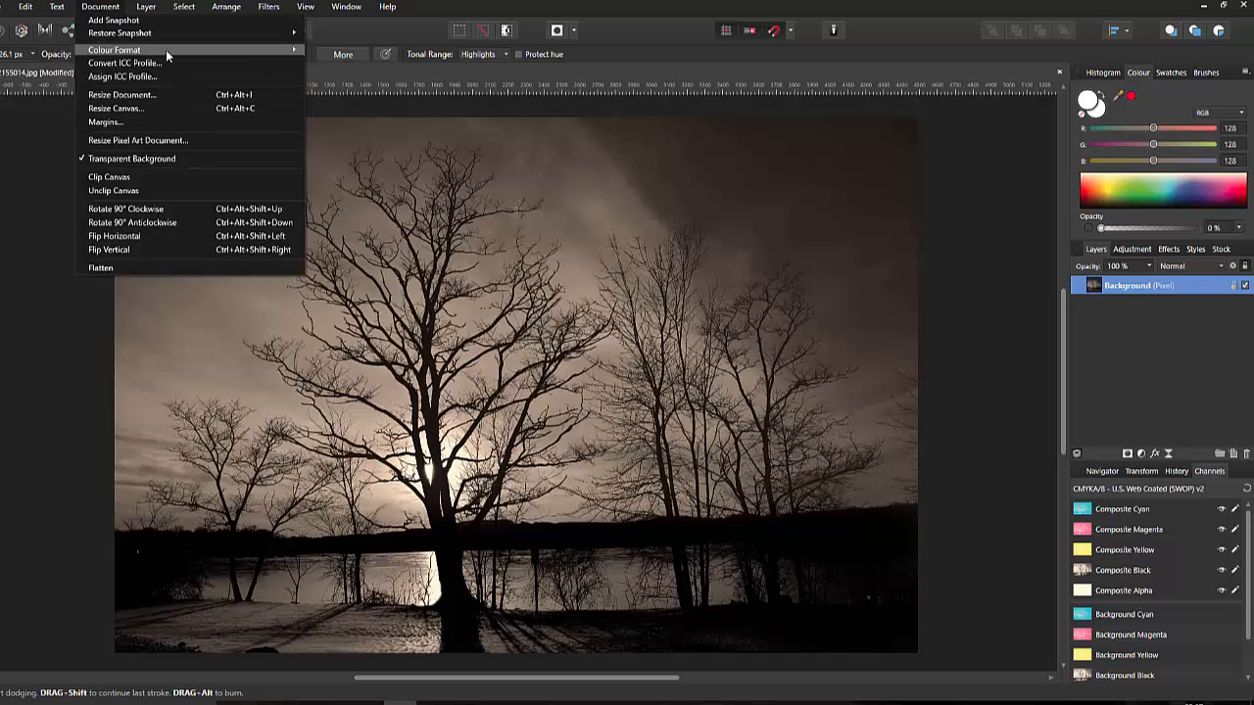
mouse_move(165, 49)
click(326, 50)
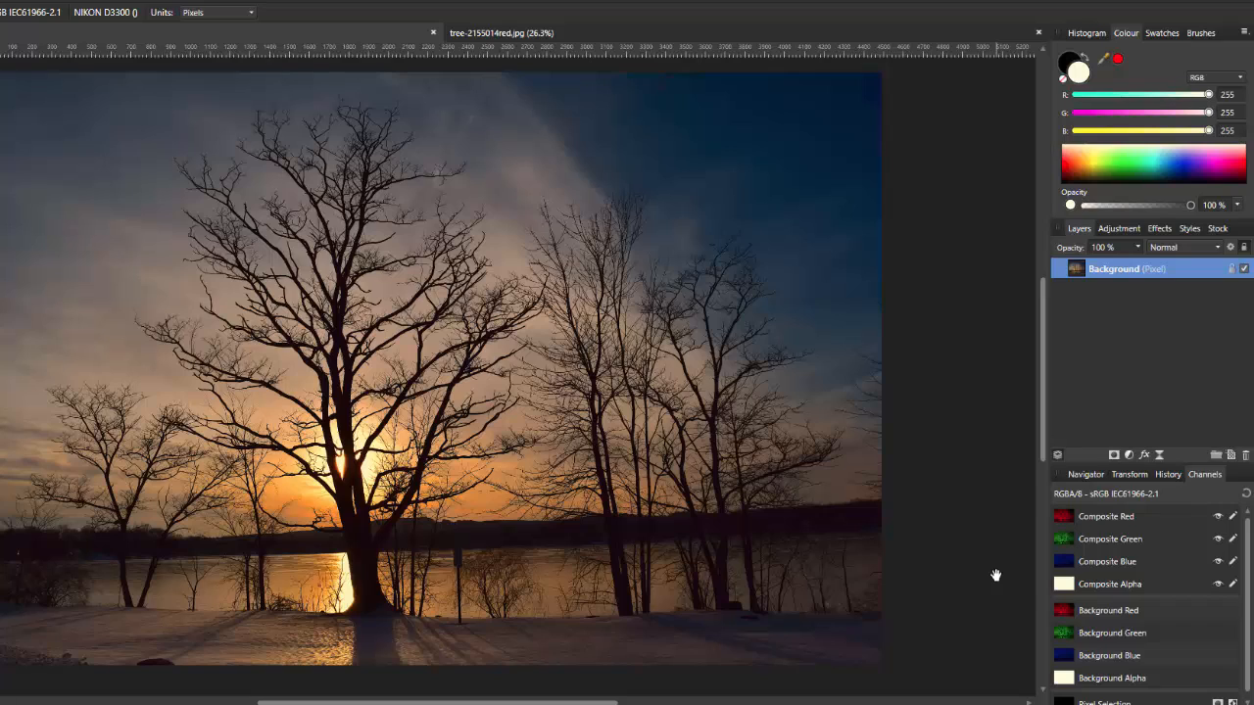
Isolate the composite Red channel by hiding Composite Blue and Green, and restore both channels
click(1218, 563)
click(1219, 541)
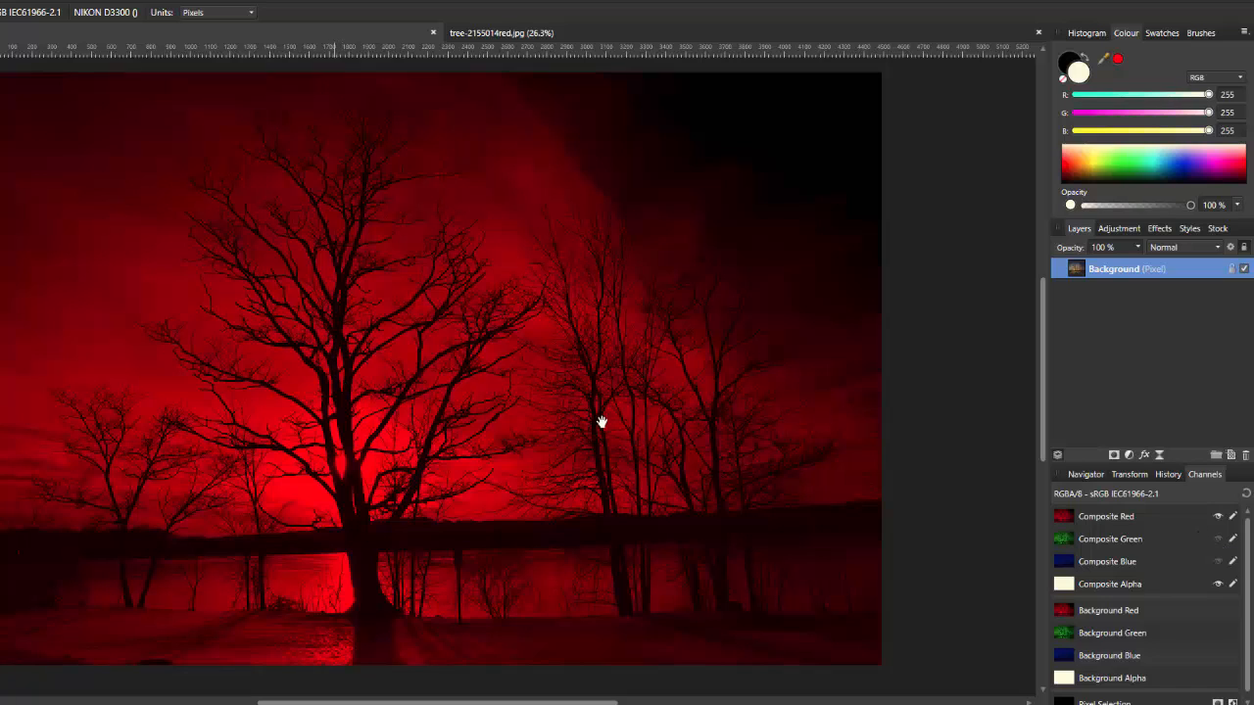
click(1217, 538)
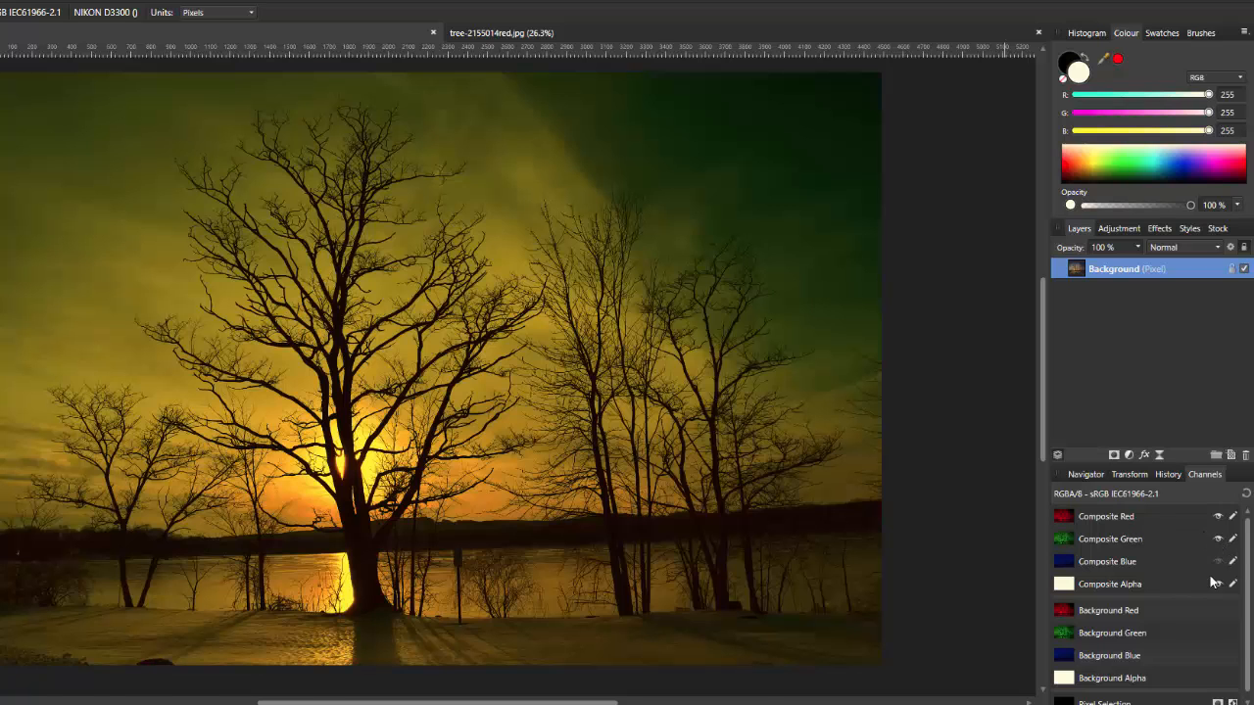
click(1220, 562)
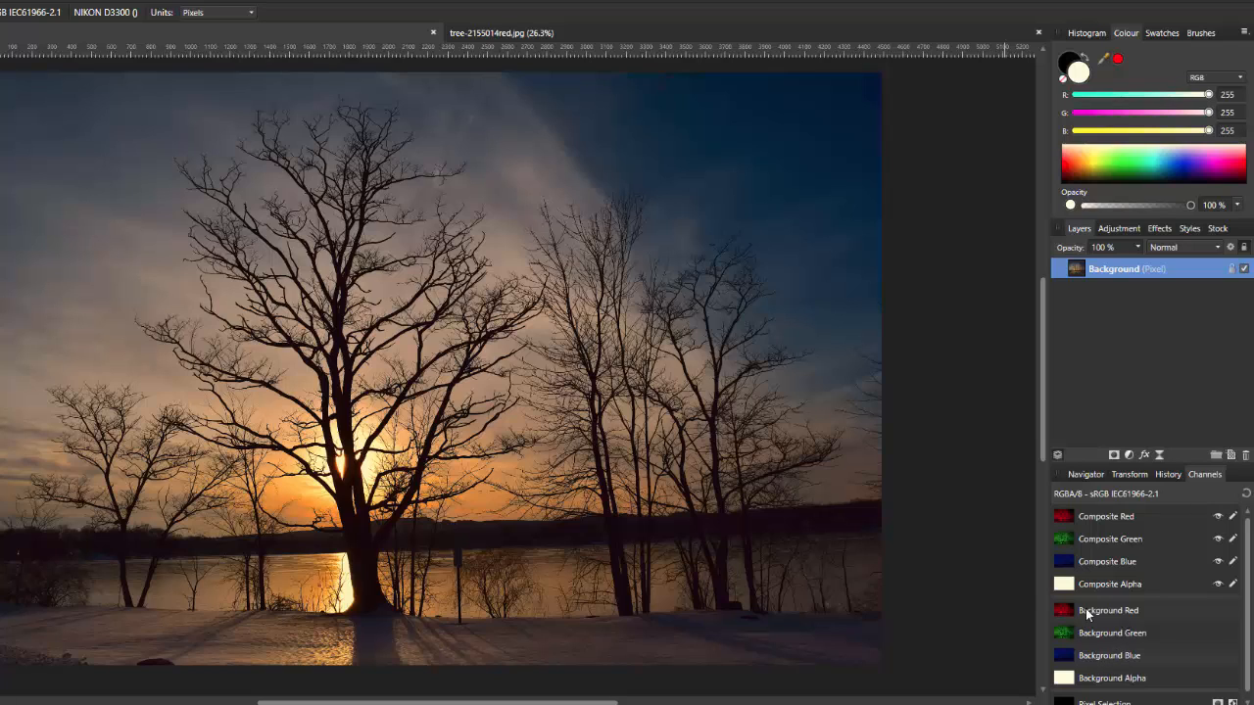
Try inverting the Background Blue, Green and Red channels one after another, and undo the inversions
right_click(1125, 656)
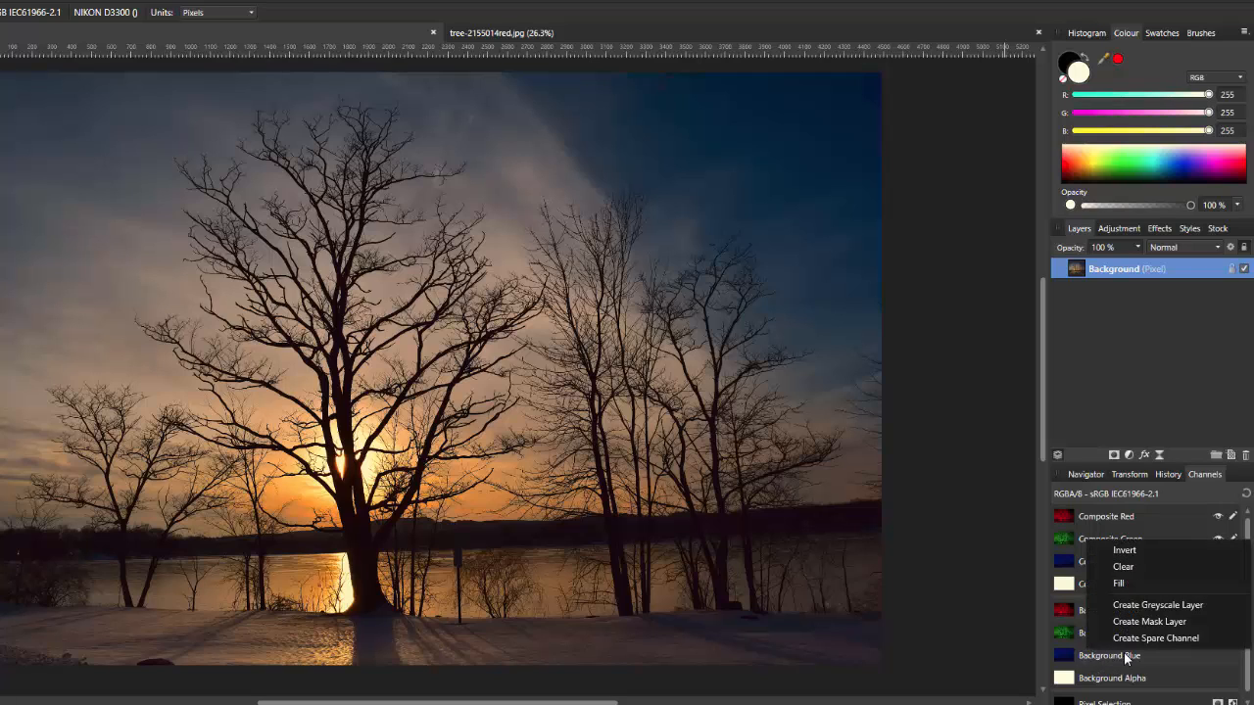
click(1139, 554)
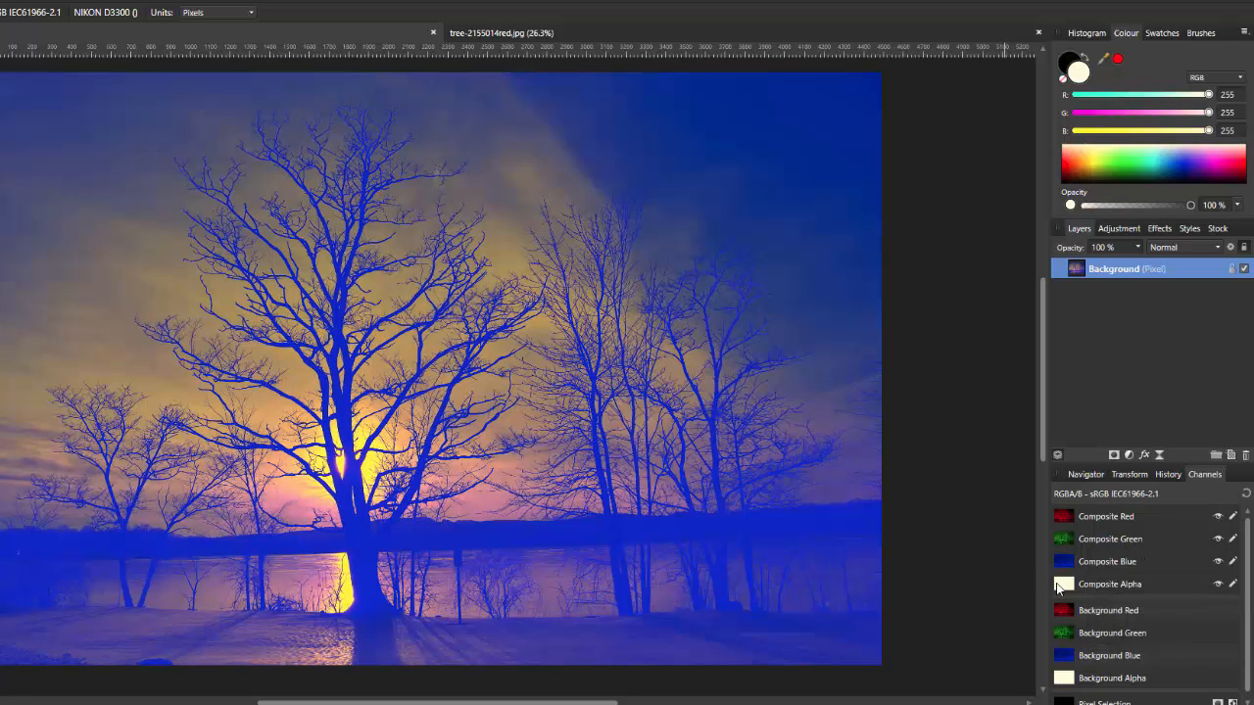
right_click(1113, 634)
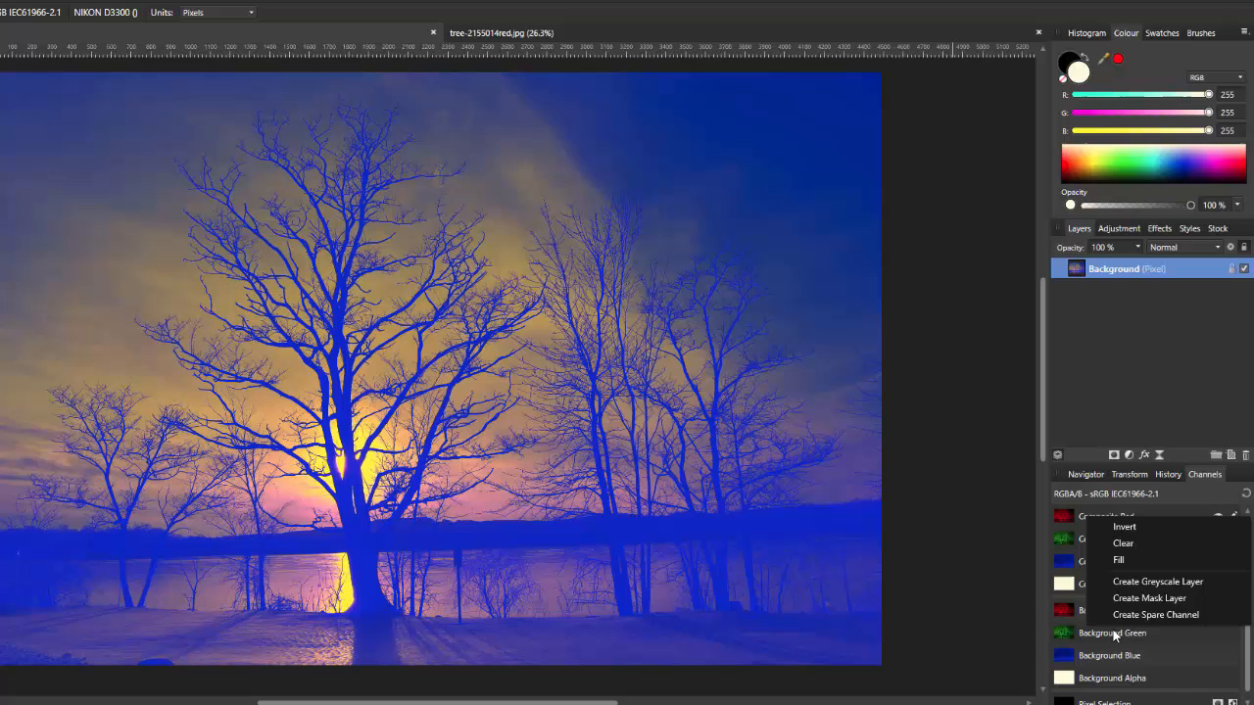
click(1126, 528)
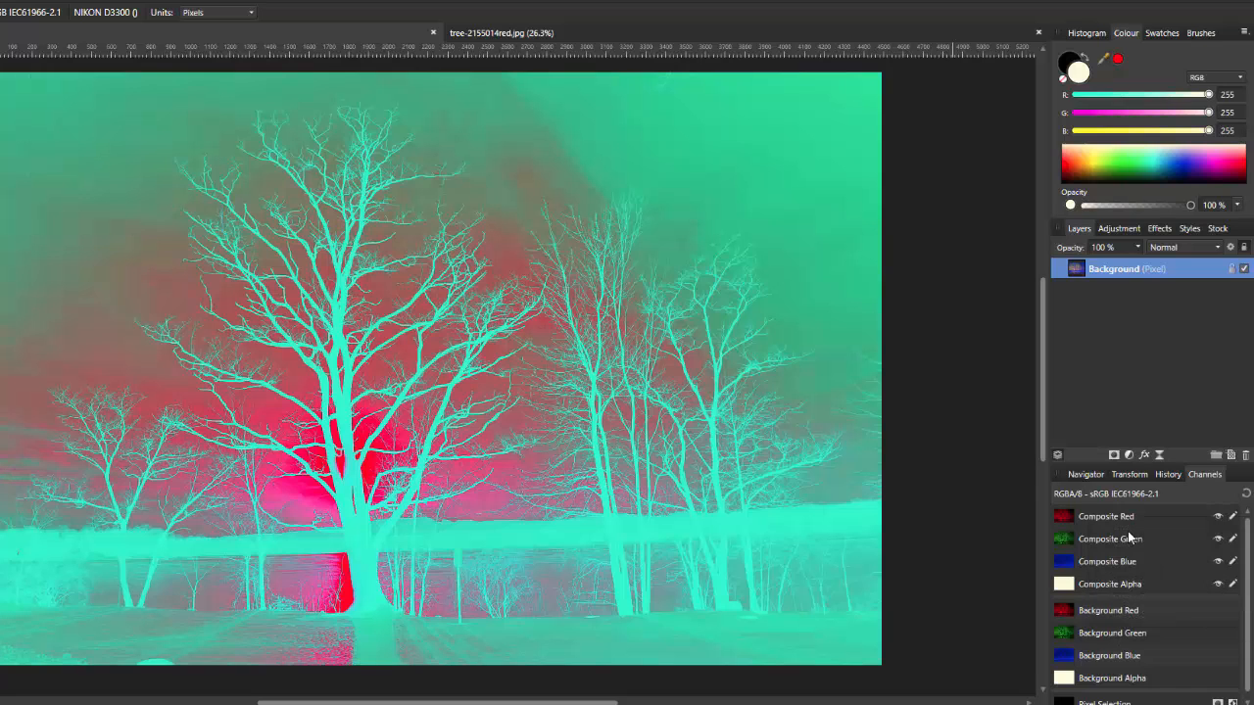
right_click(1113, 615)
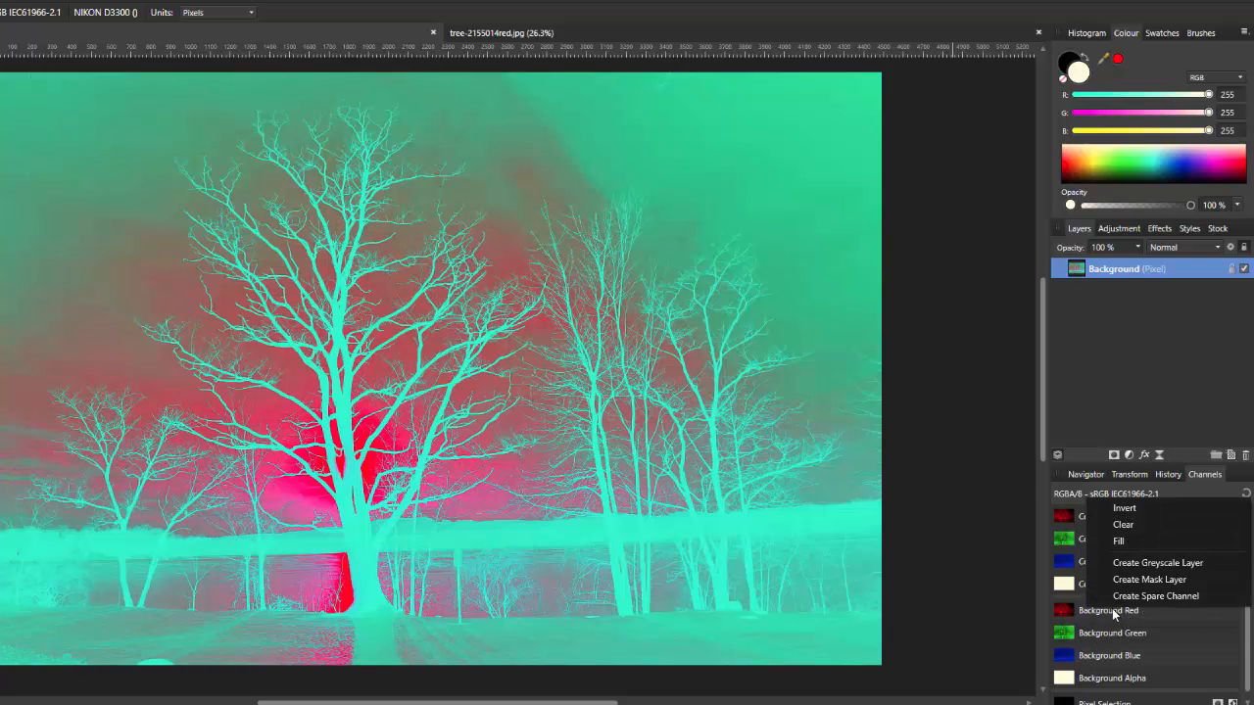
click(1125, 509)
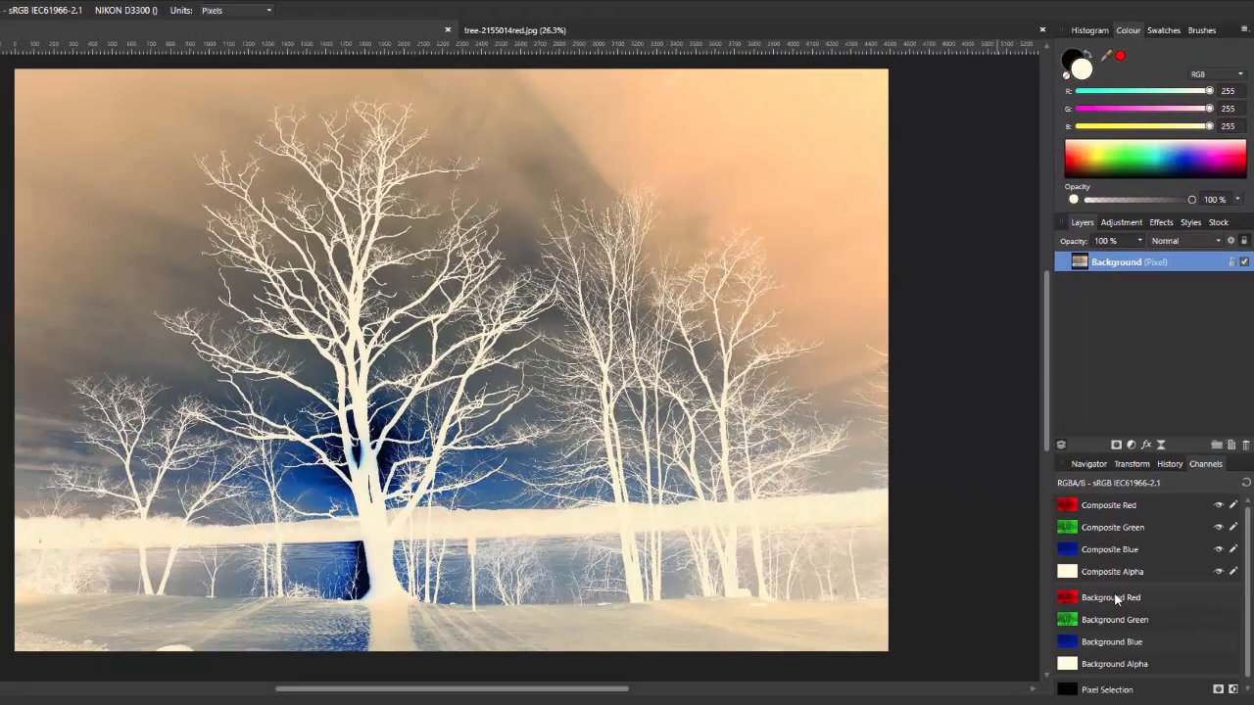
key(ctrl+z)
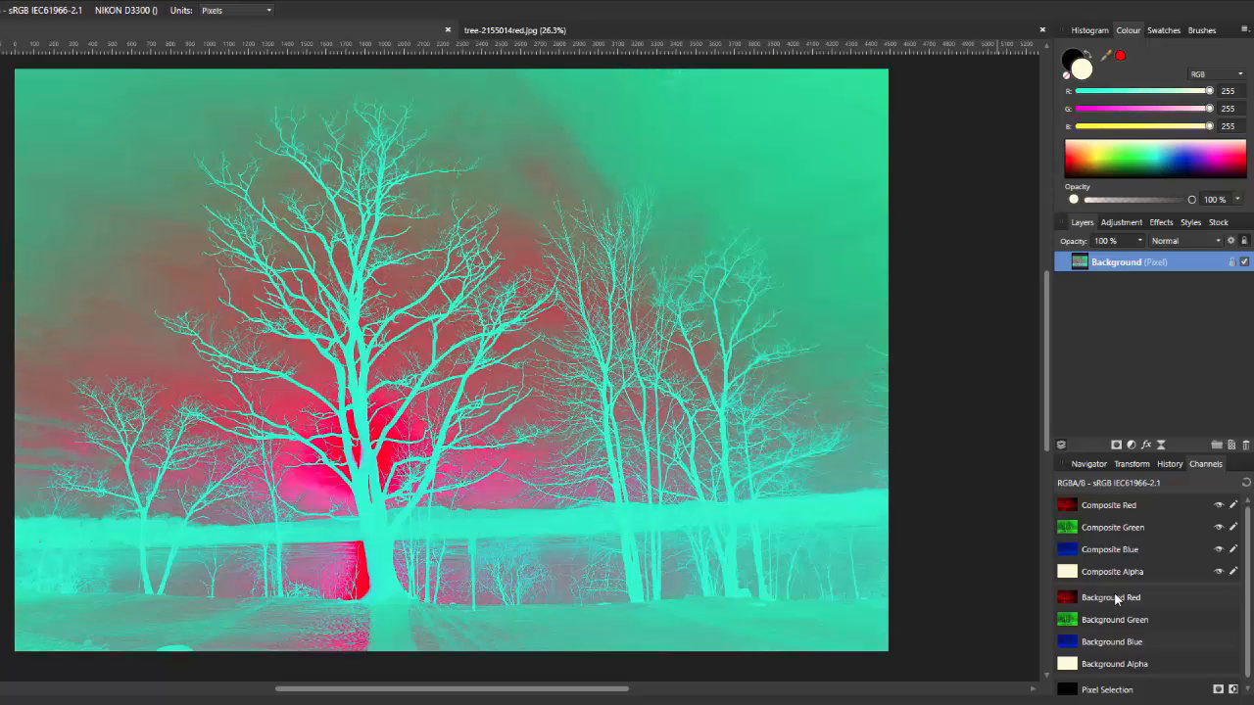
key(ctrl+z)
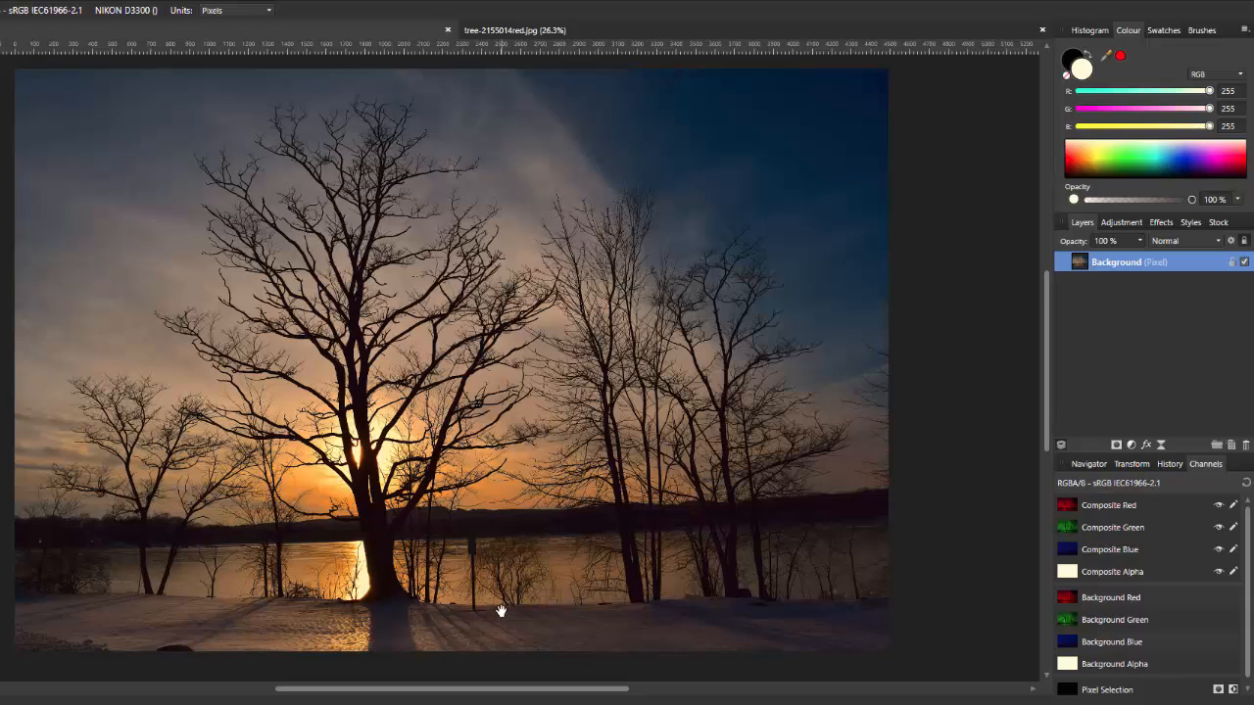
Fill the Background Blue, Background Green and Background Red channels of the photo layer in turn
right_click(1121, 644)
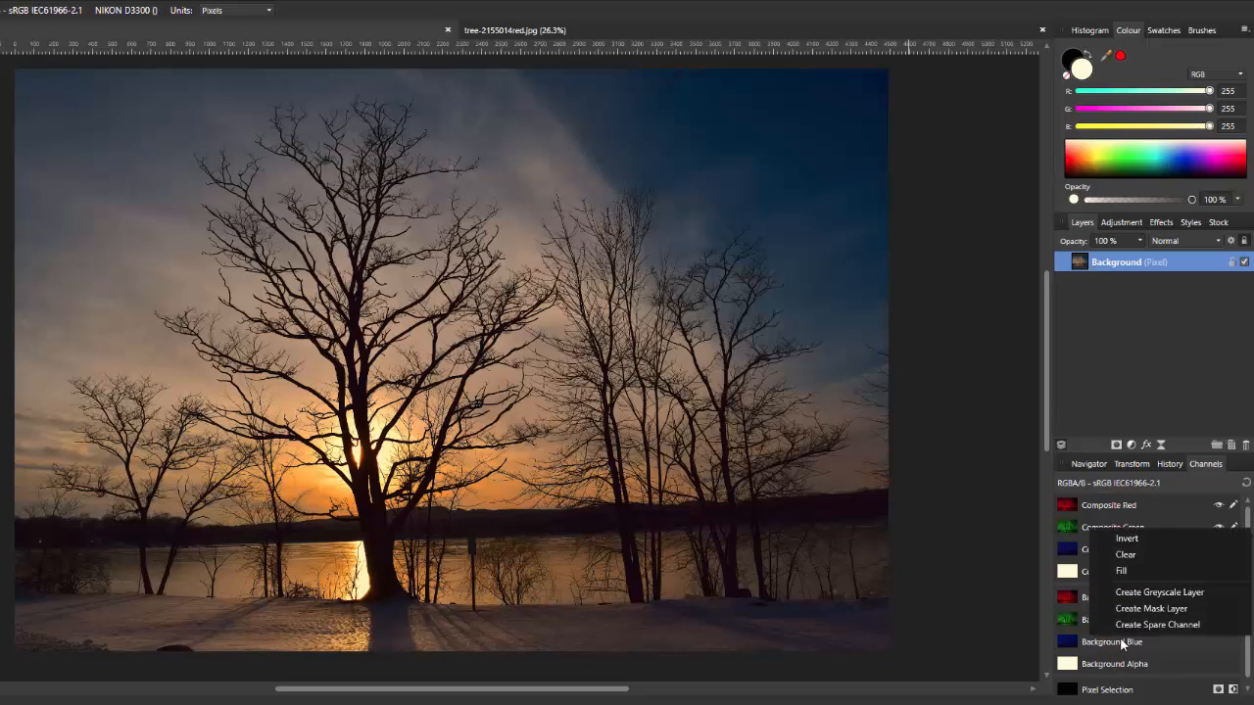
click(1125, 578)
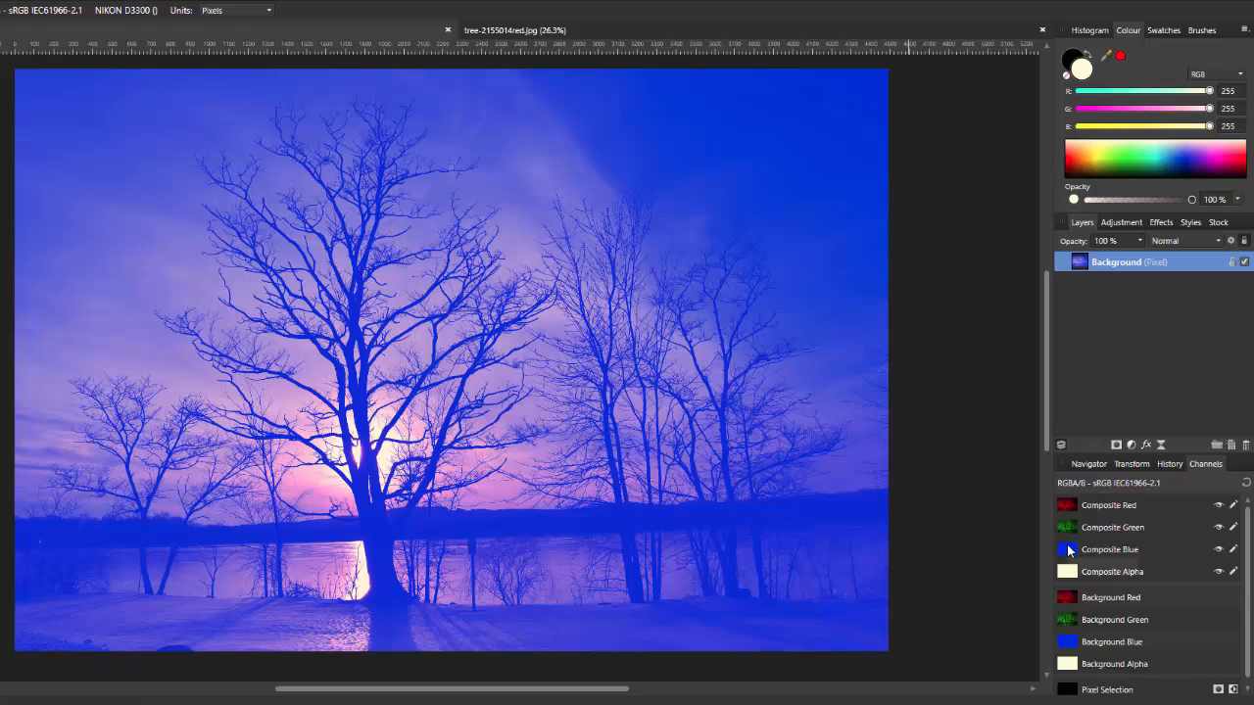
right_click(1111, 526)
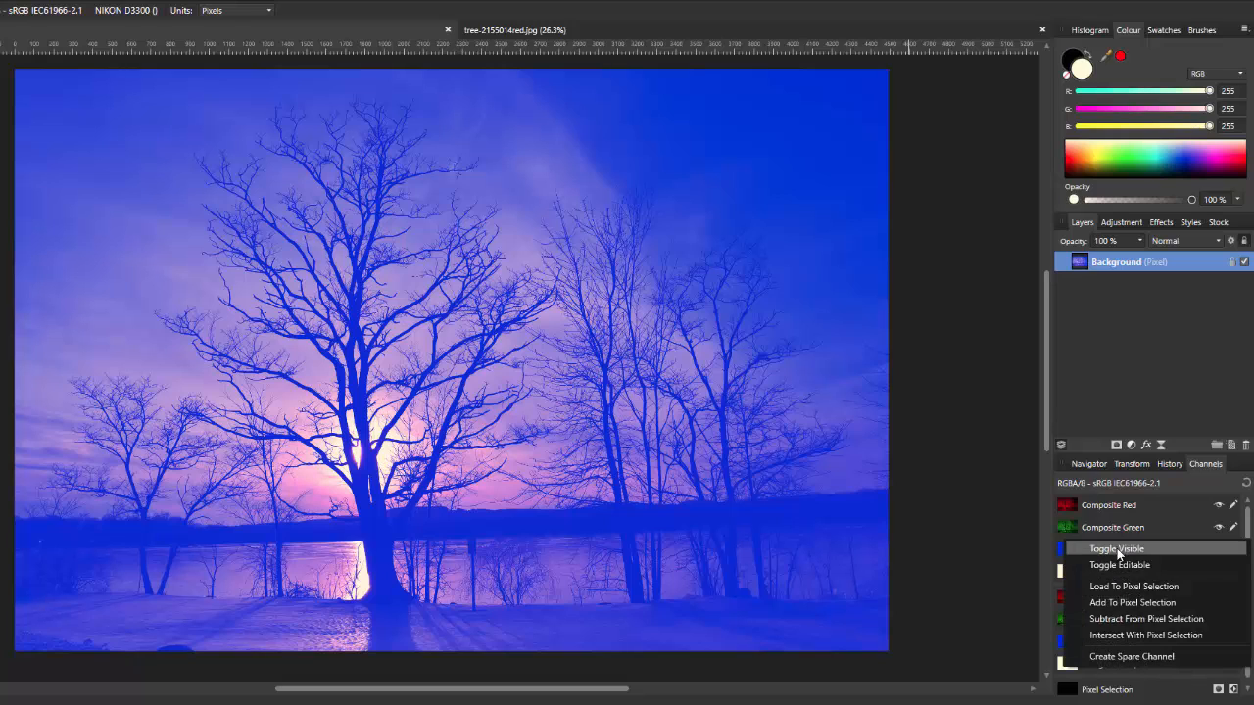
right_click(1124, 528)
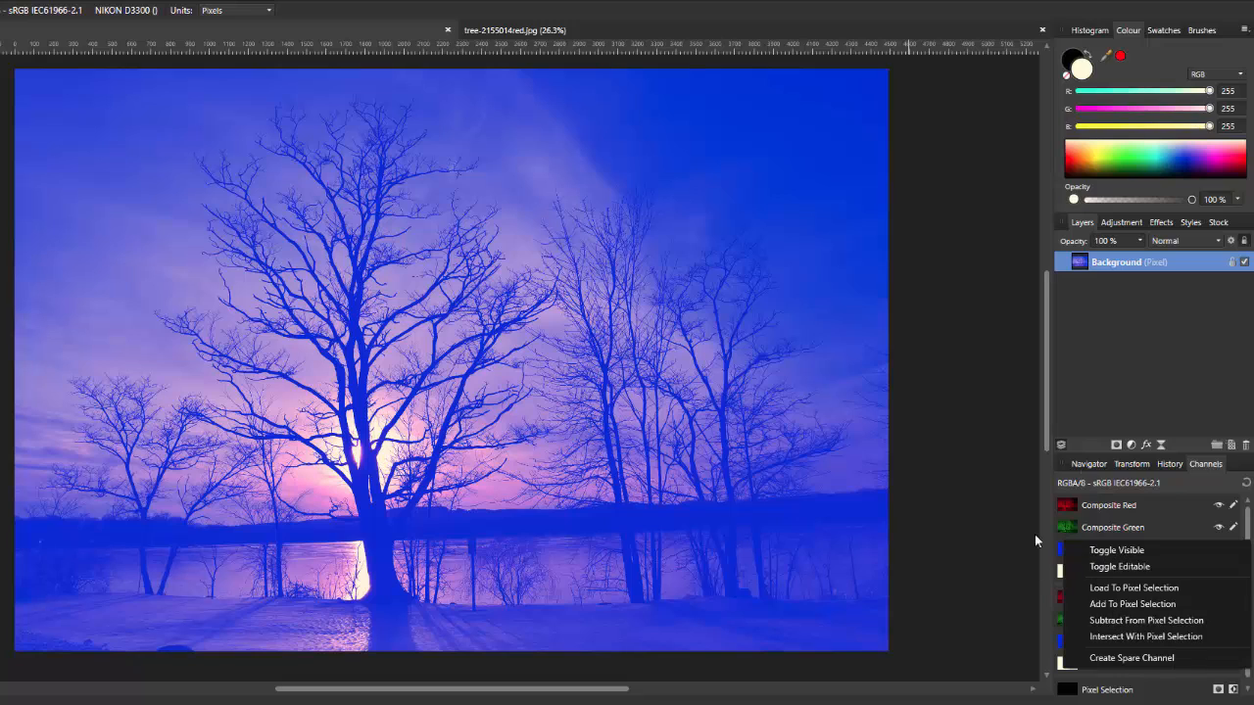
click(1095, 448)
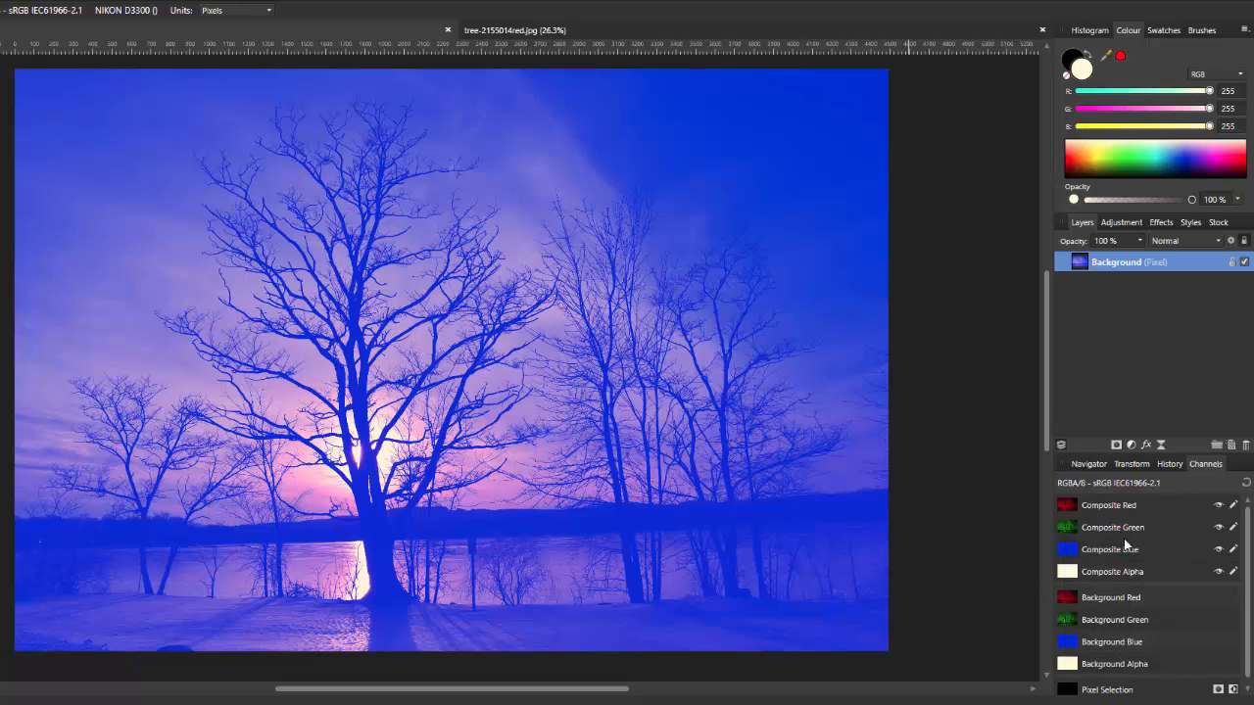
right_click(1114, 619)
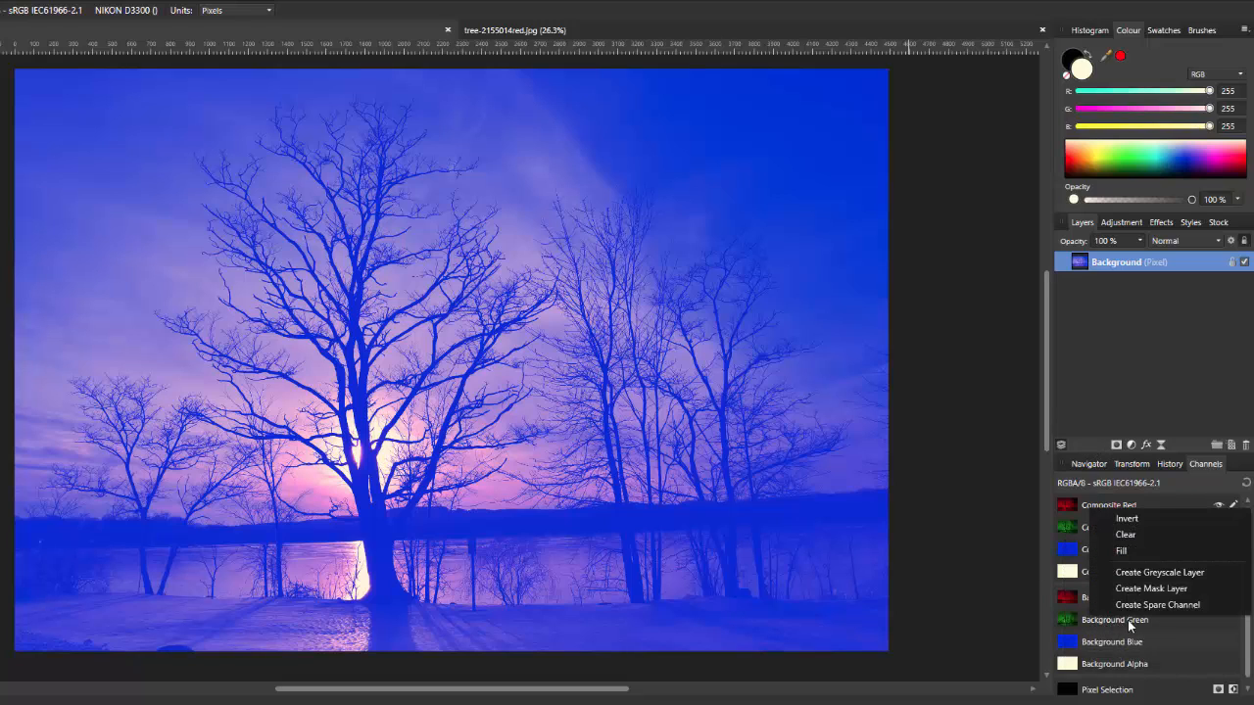
click(1123, 551)
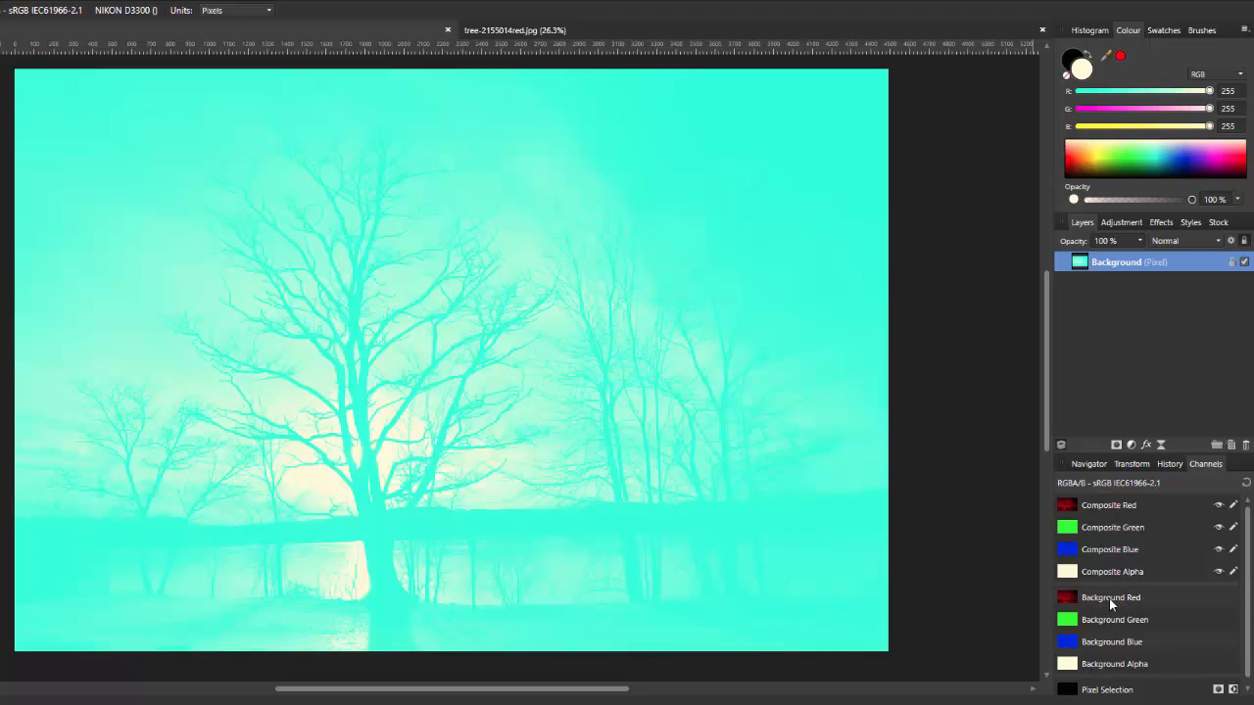
right_click(1108, 599)
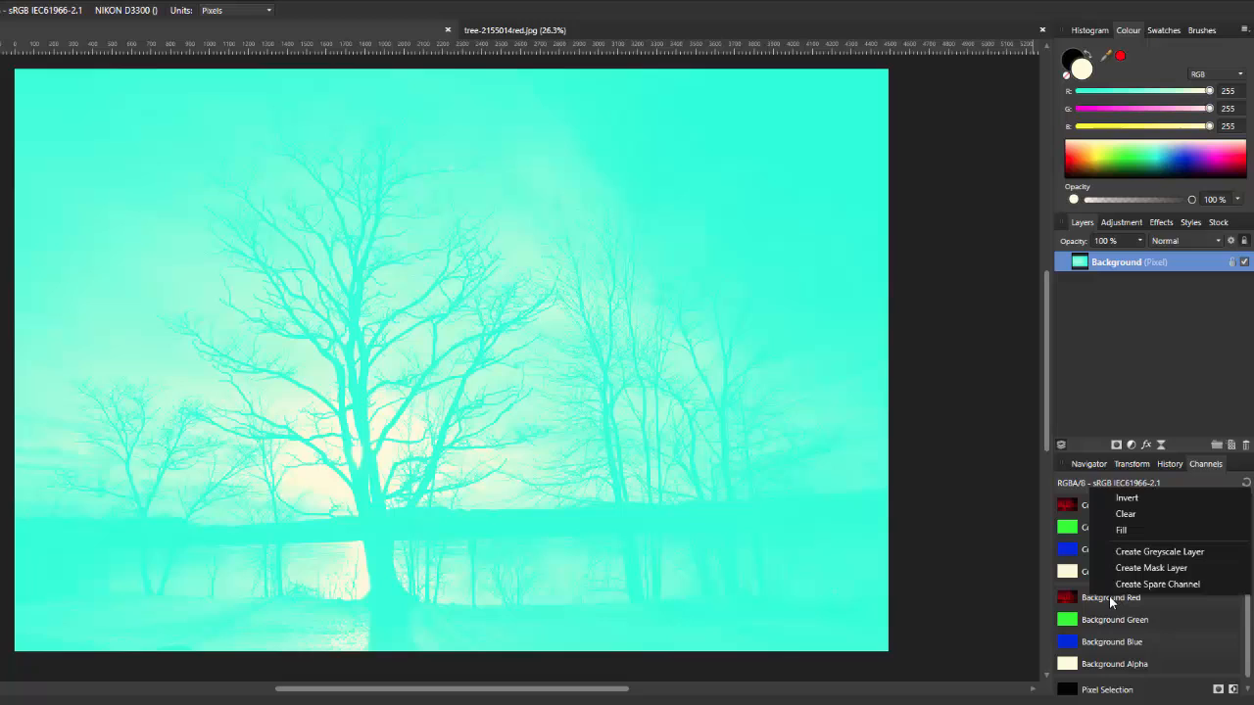
click(1123, 531)
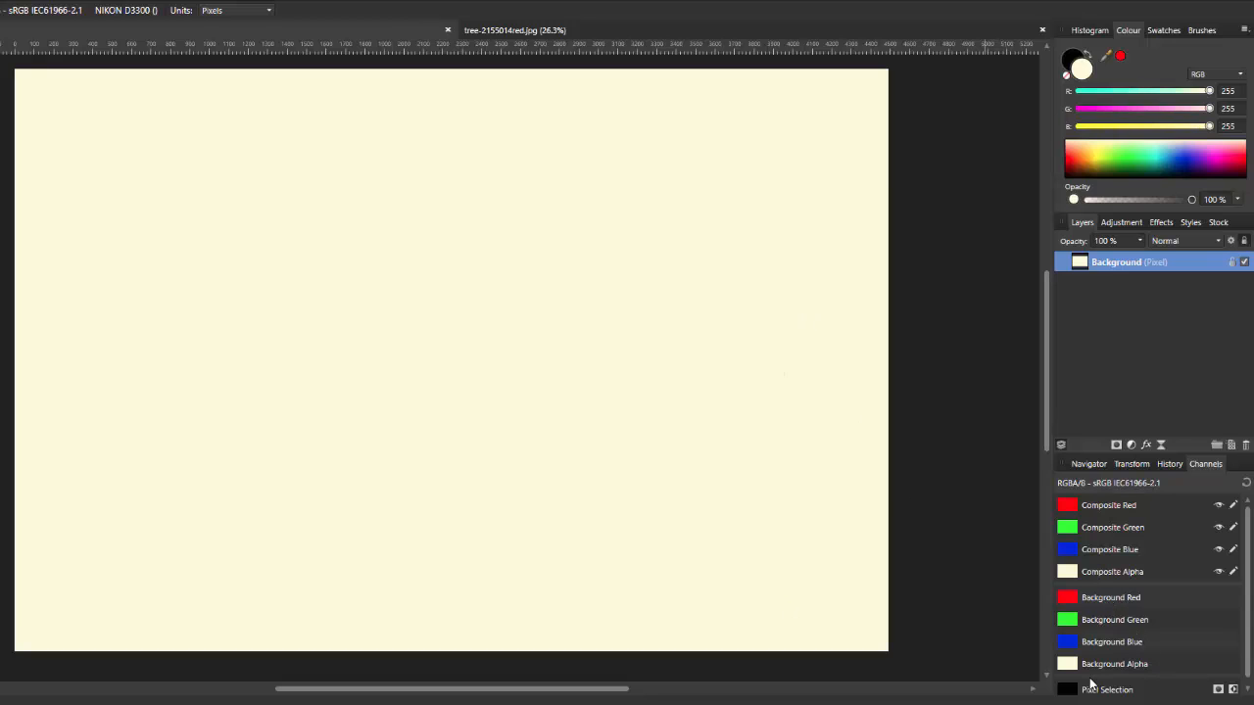
Undo the fills on the Background Red, Green and Blue channels
key(ctrl+z)
key(ctrl+z)
key(ctrl+z)
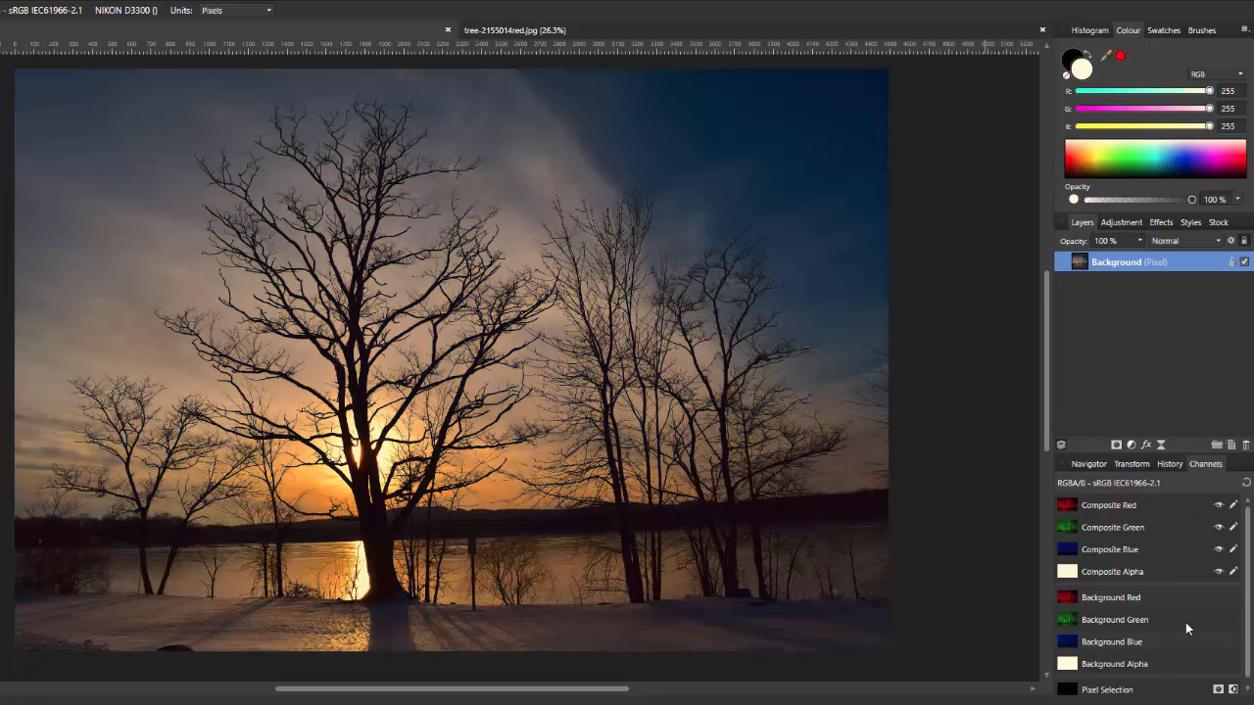
Try clearing the Background Blue and Background Green channels, and undo both clears
right_click(1103, 640)
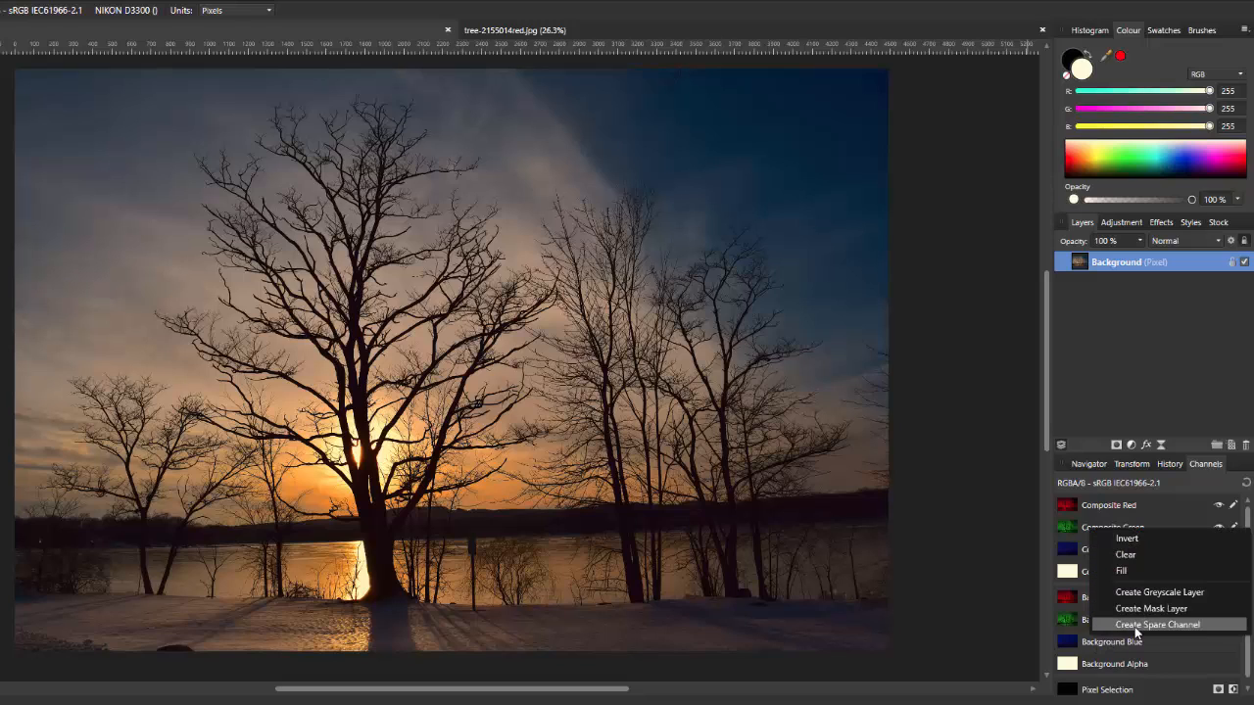
click(1126, 555)
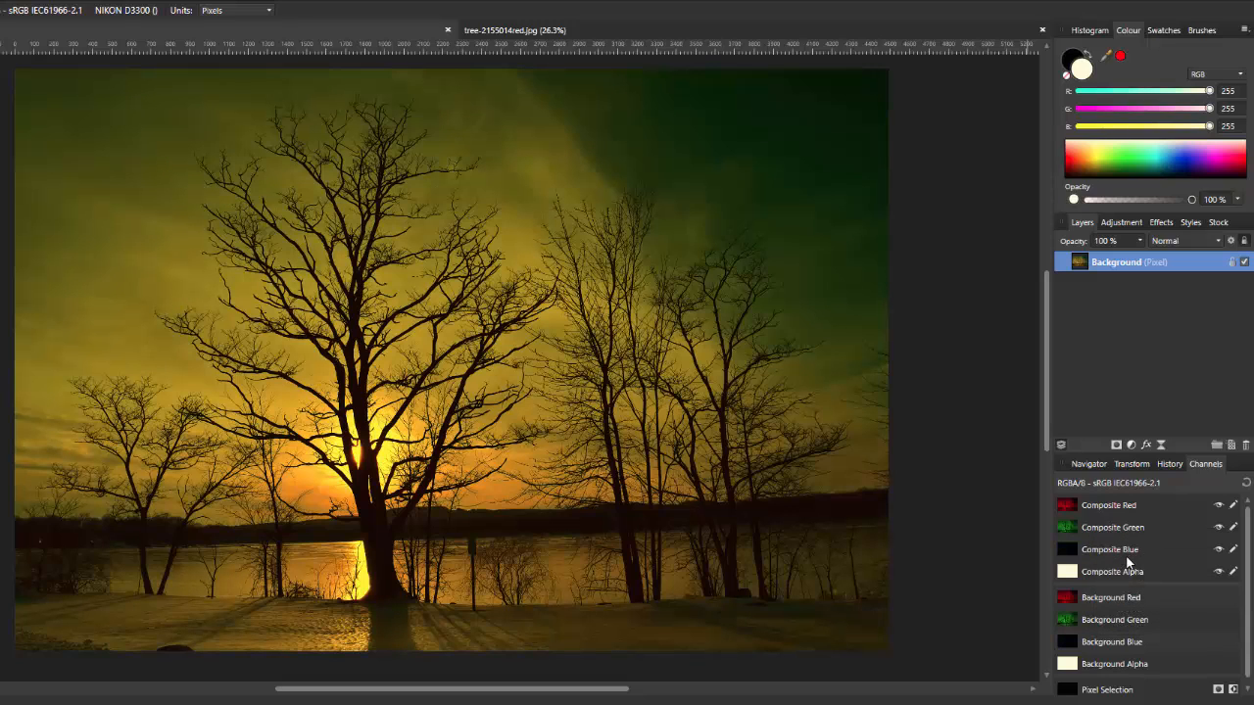
right_click(1122, 622)
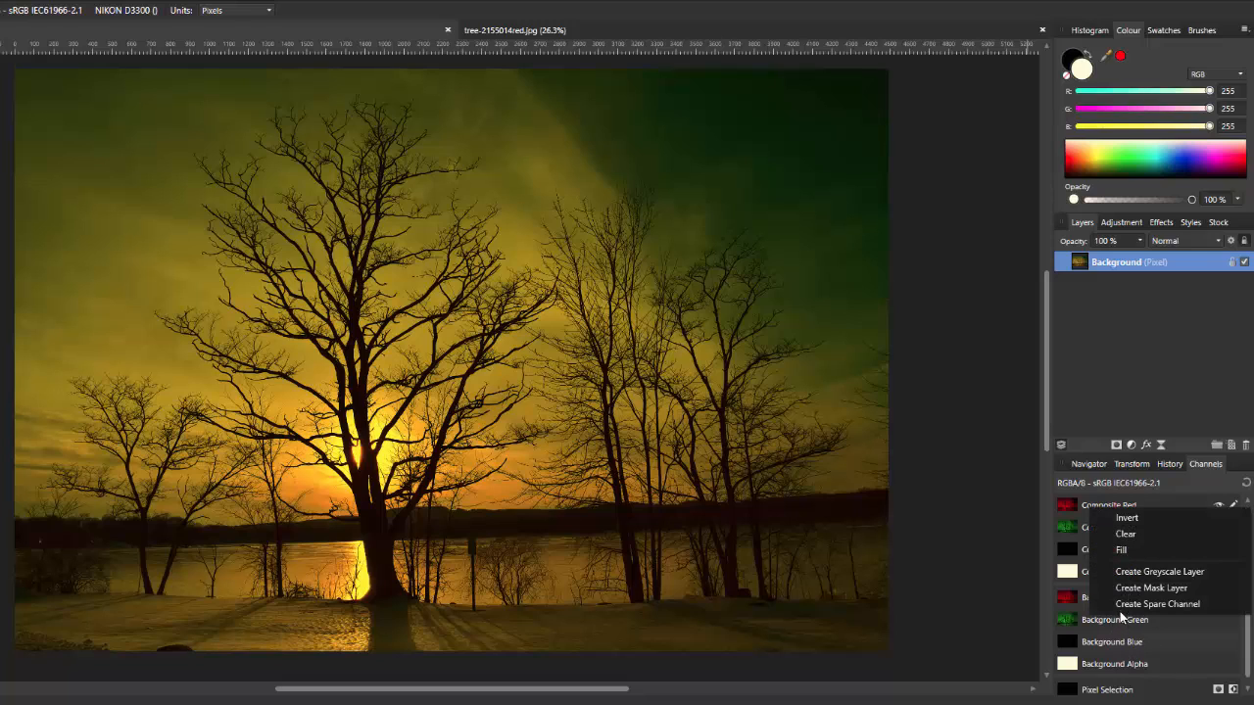
click(1125, 536)
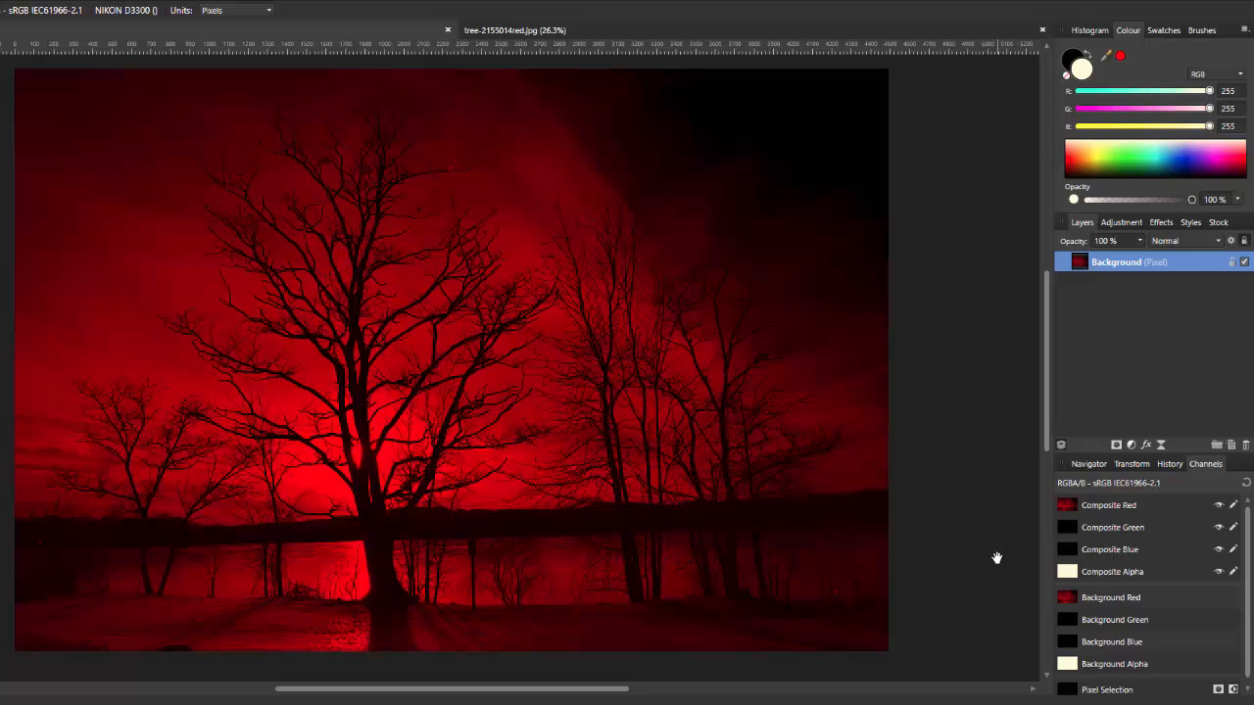
key(ctrl+z)
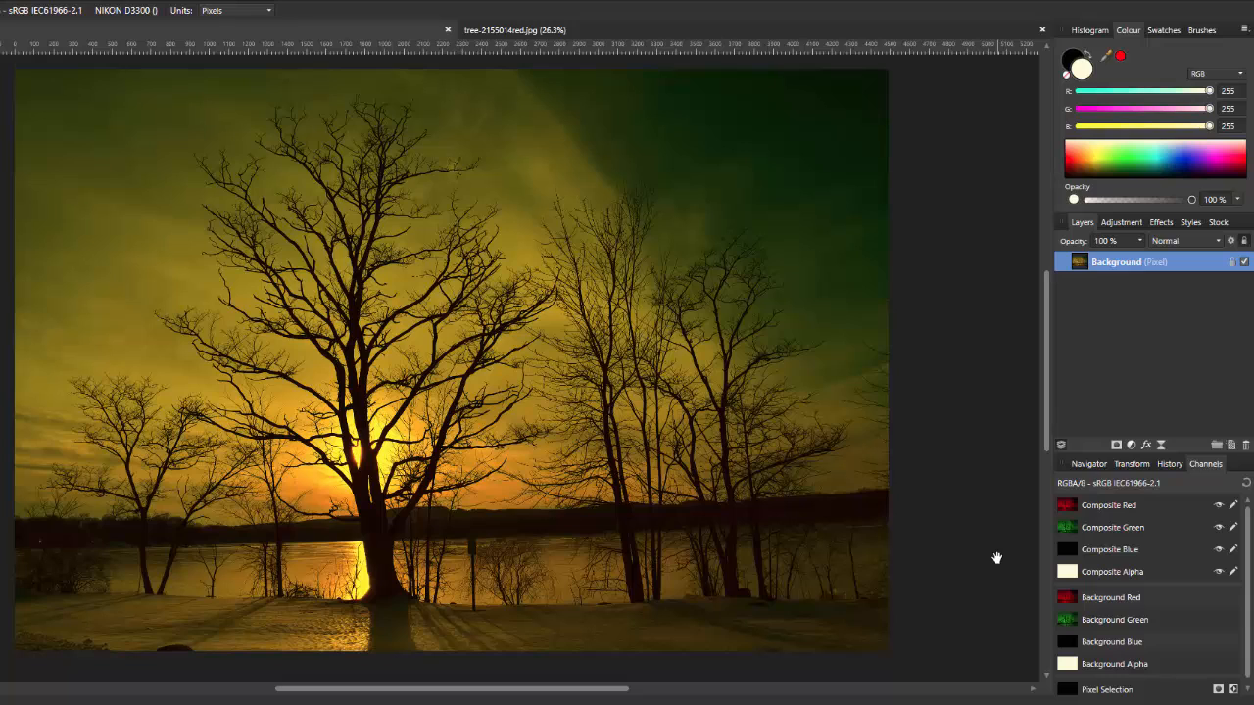
key(ctrl+z)
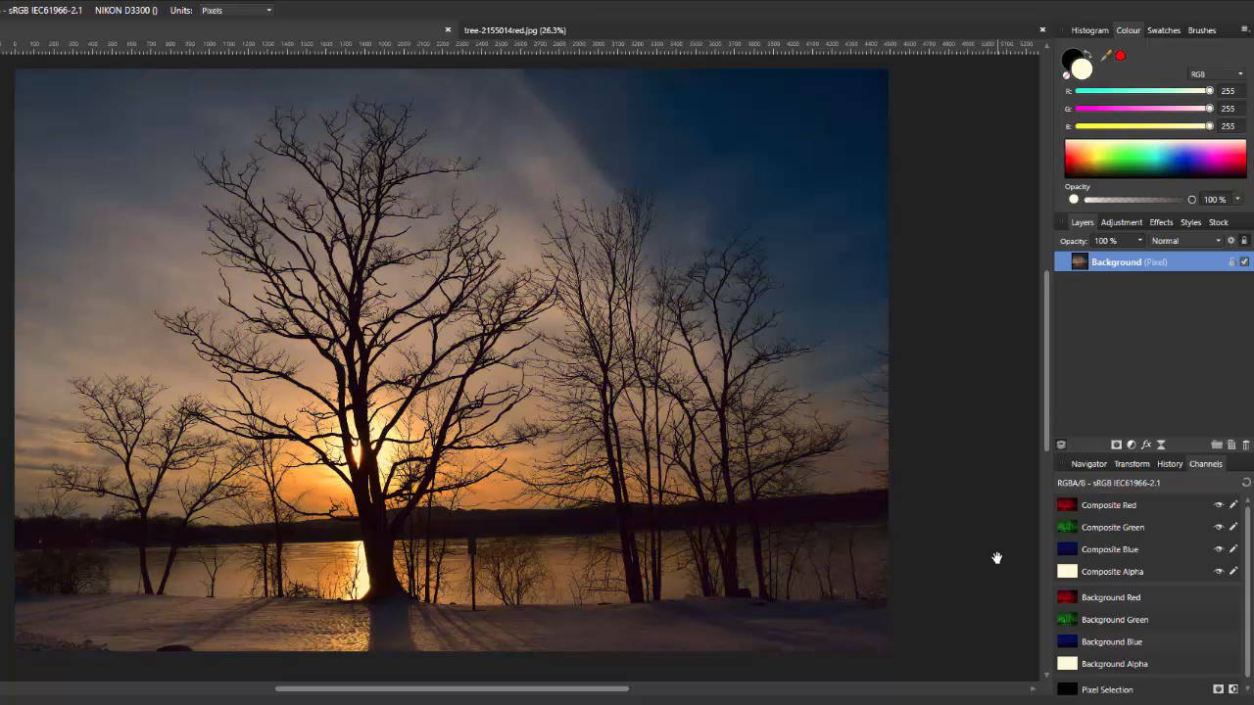